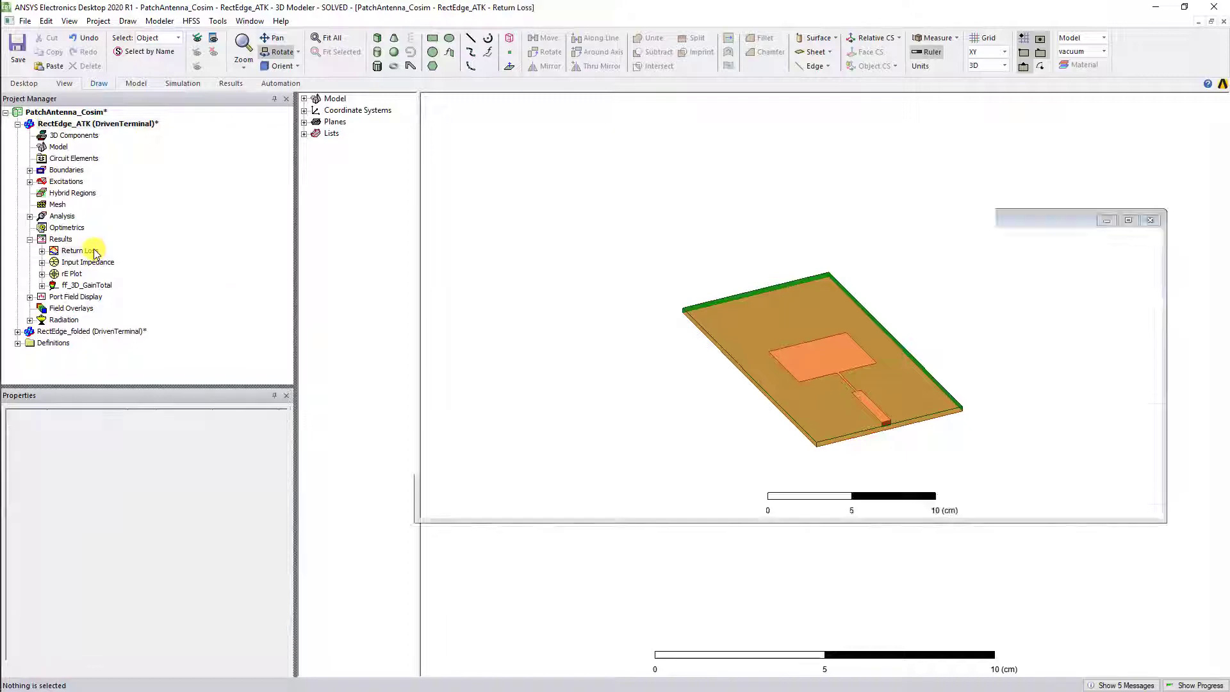
View the Return Loss, Input Impedance and rE Plot reports of the RectEdge_ATK design.
double_click(94, 252)
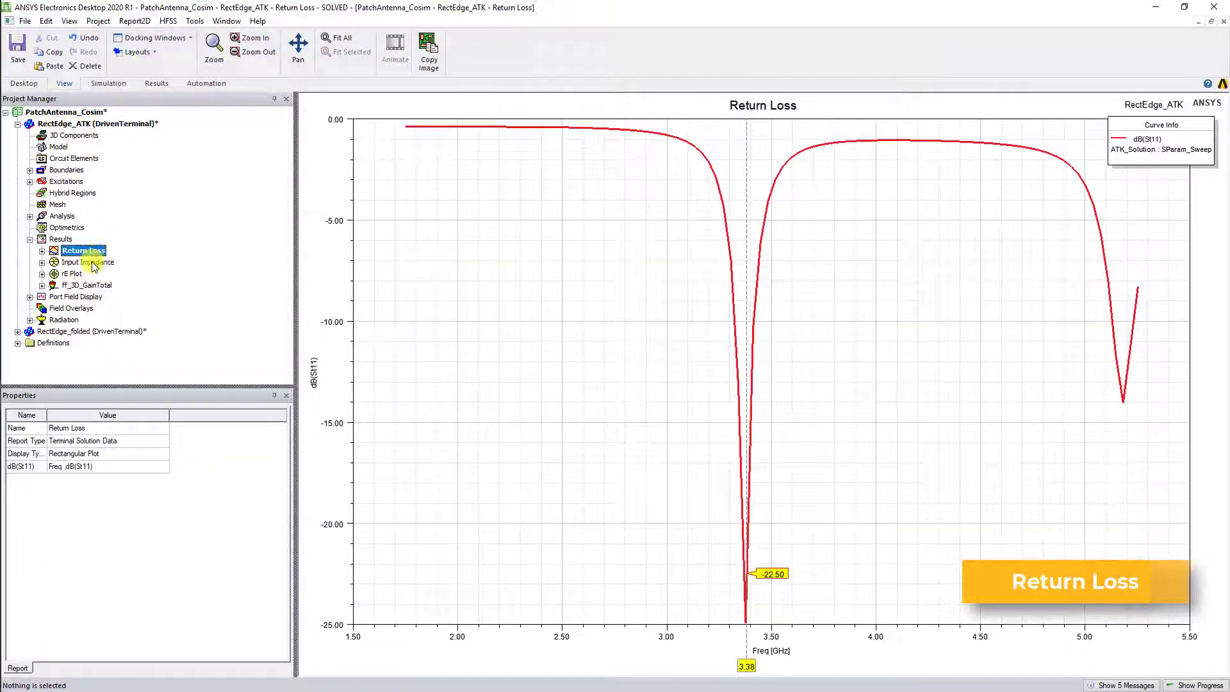
double_click(92, 262)
double_click(75, 274)
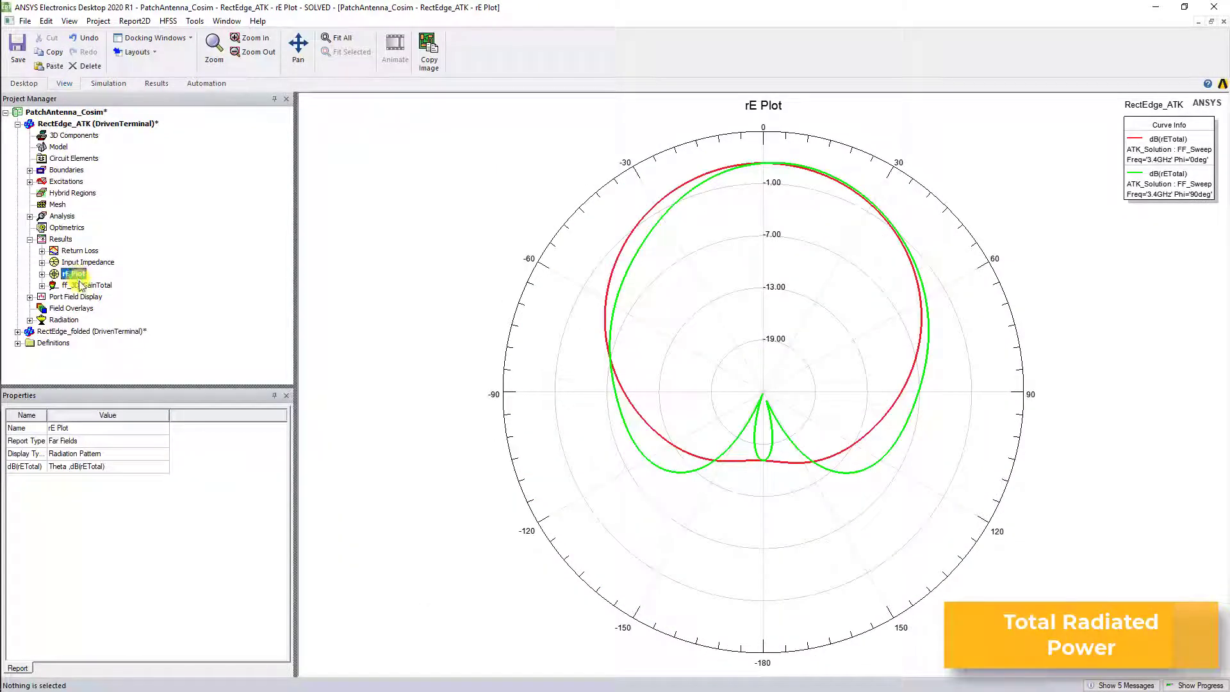
Inspect the RectEdge_folded model and view its Return Loss, Input Impedance and rE Plot reports.
double_click(82, 334)
alt+drag(786, 520, 833, 449)
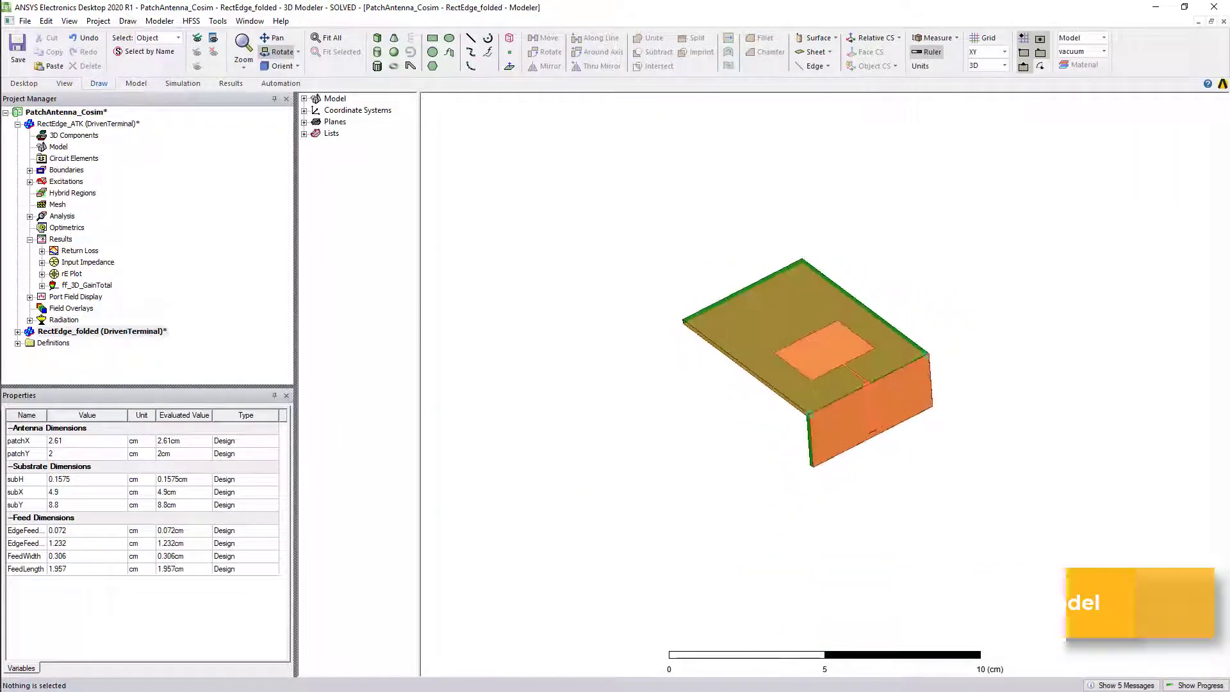
click(17, 331)
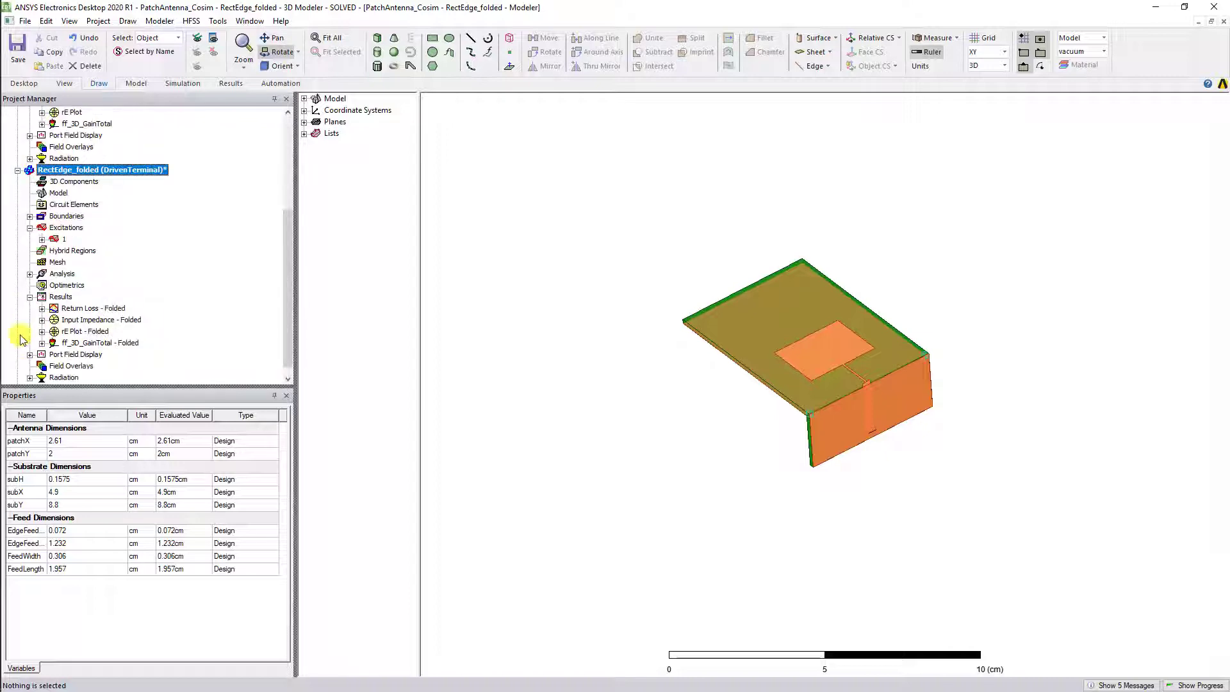
double_click(80, 308)
double_click(83, 319)
double_click(85, 331)
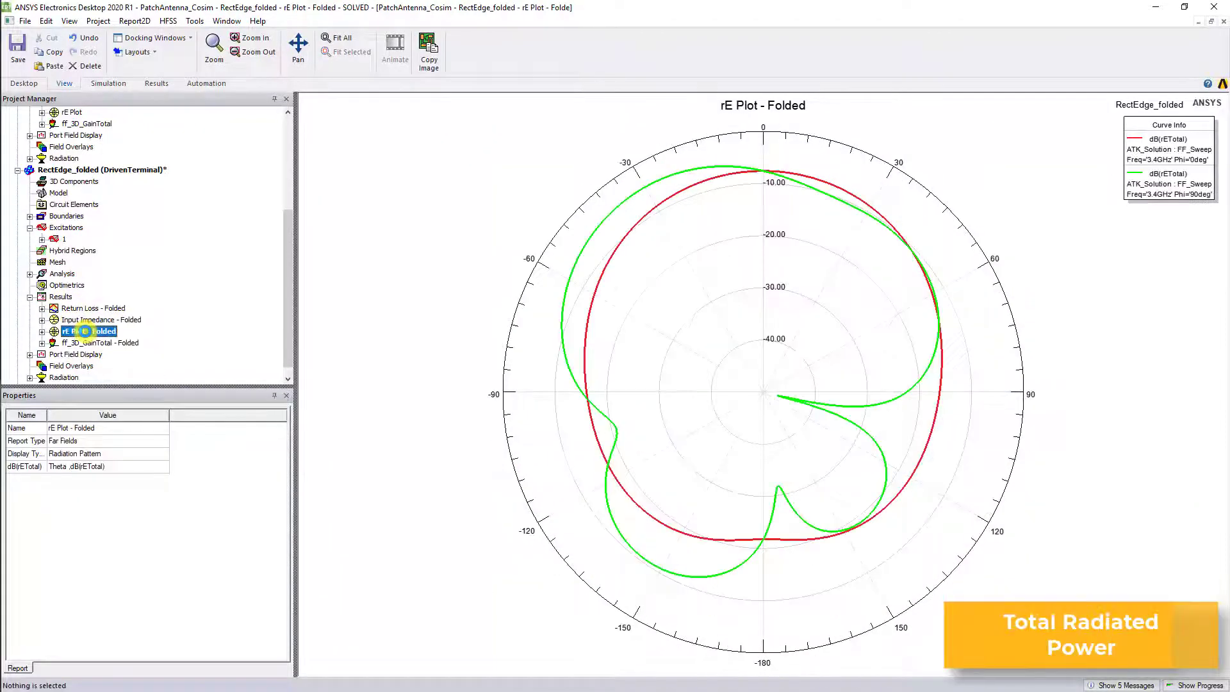
Copy the RectEdge_ATK return loss trace data into Return Loss - Folded and name the pasted trace dB(St11)_Planar.
right_click(151, 170)
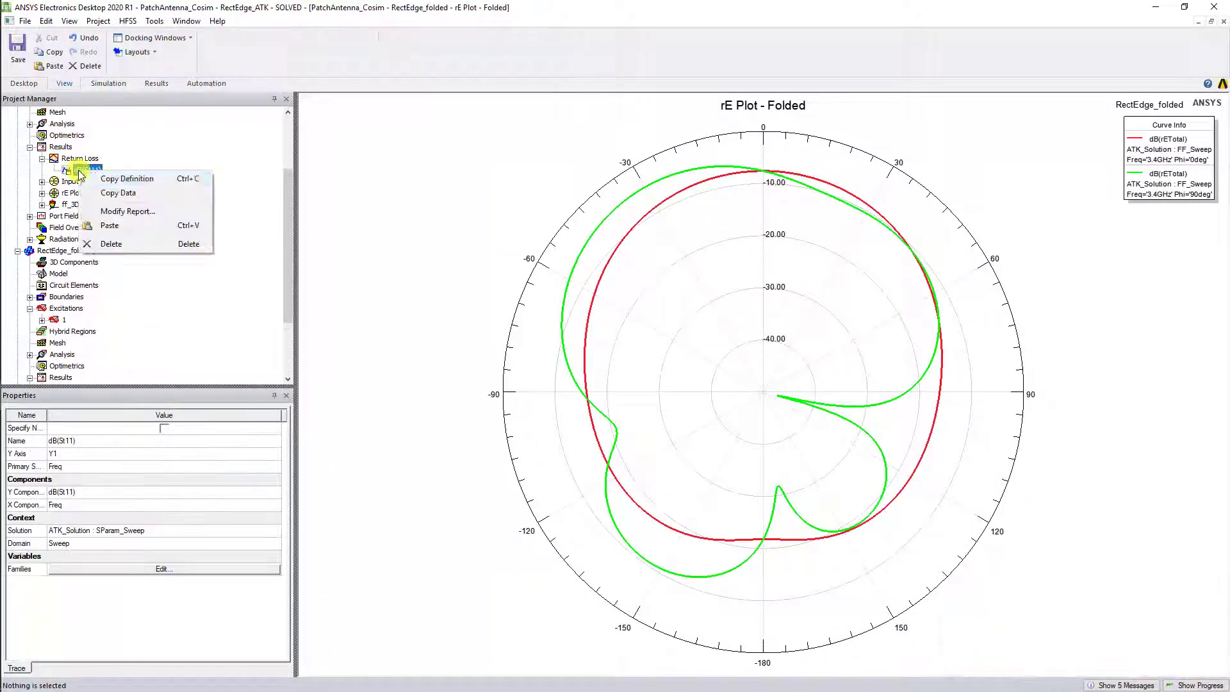
click(186, 211)
click(112, 319)
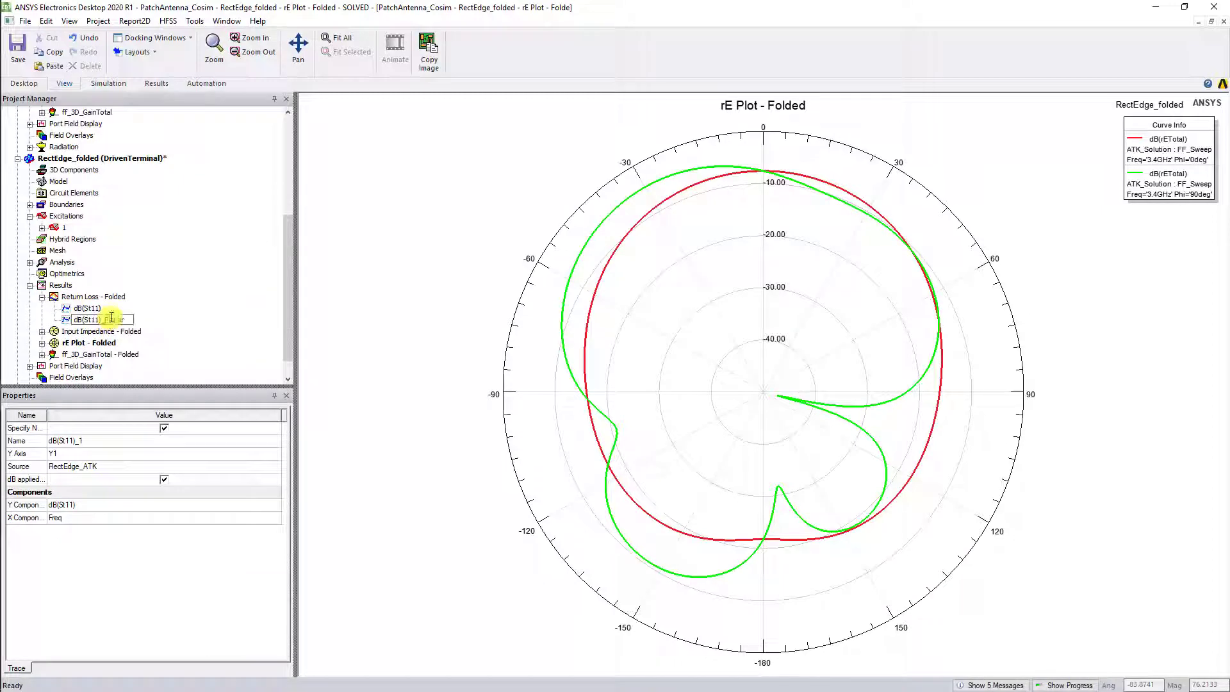
key(Return)
Copy the RectEdge_ATK input impedance trace data into Input Impedance - Folded and name the pasted trace St11_Planar.
double_click(101, 332)
right_click(102, 308)
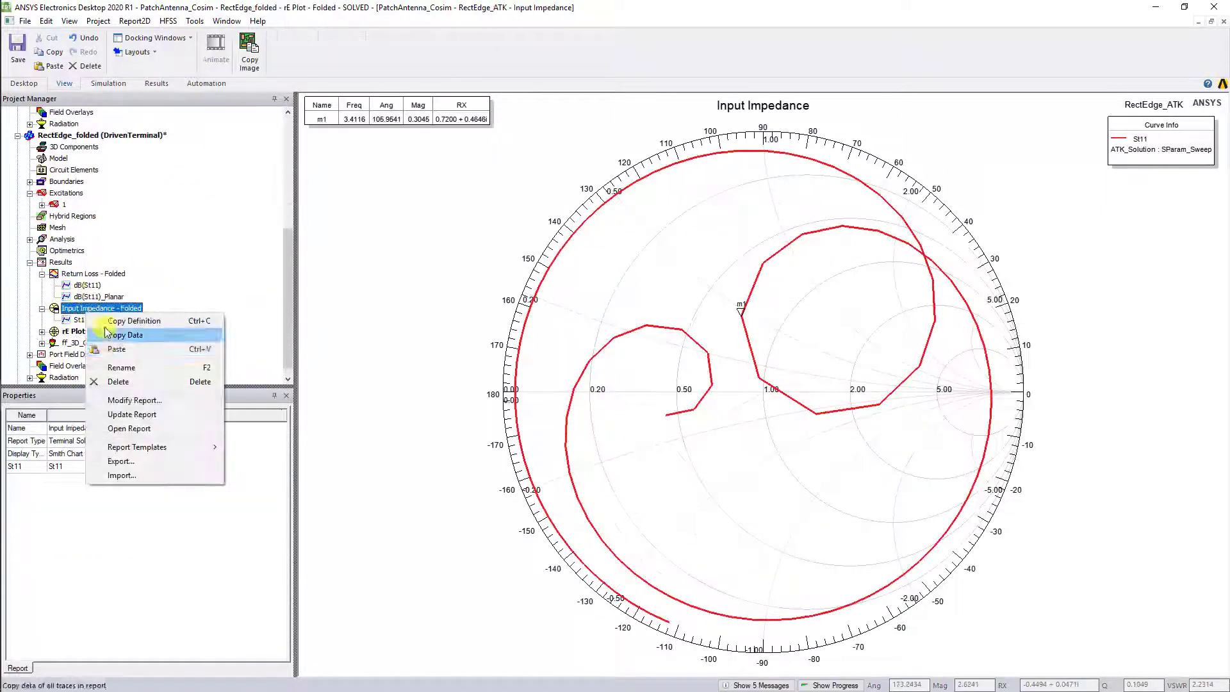
click(111, 348)
click(97, 331)
text(Planar)
key(Return)
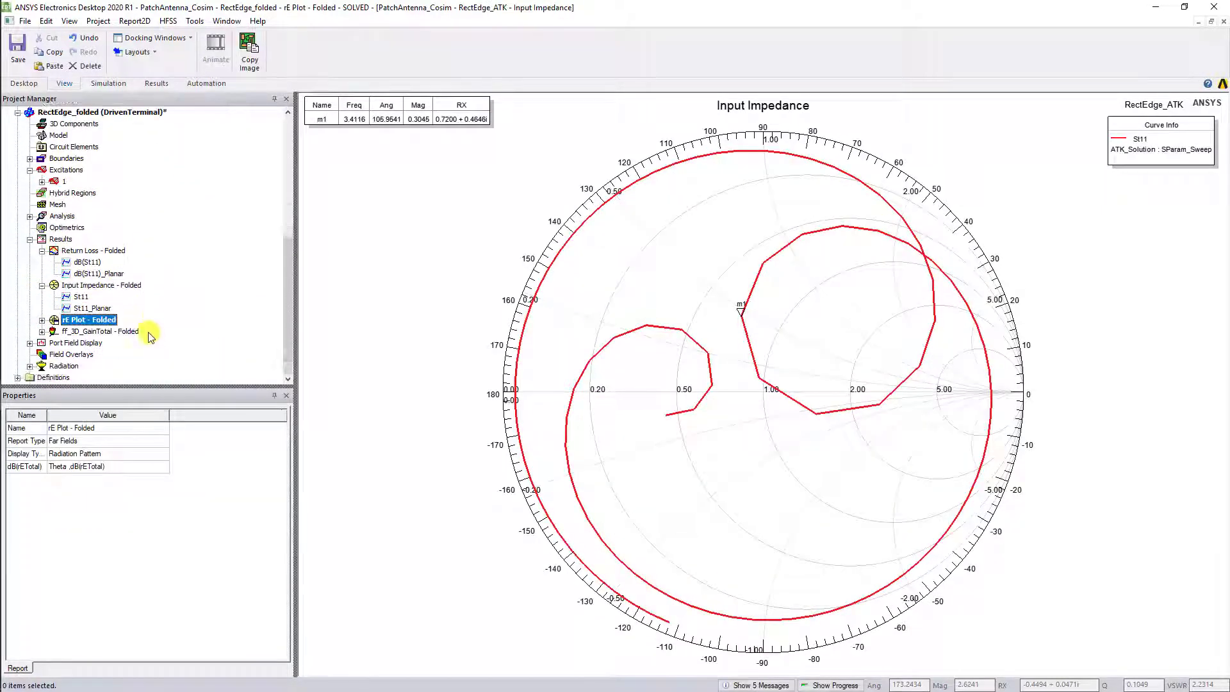
Copy the RectEdge_ATK rE Plot trace data into rE Plot - Folded and name the pasted trace dB(rETotal)_Planar.
right_click(157, 199)
click(45, 327)
right_click(82, 320)
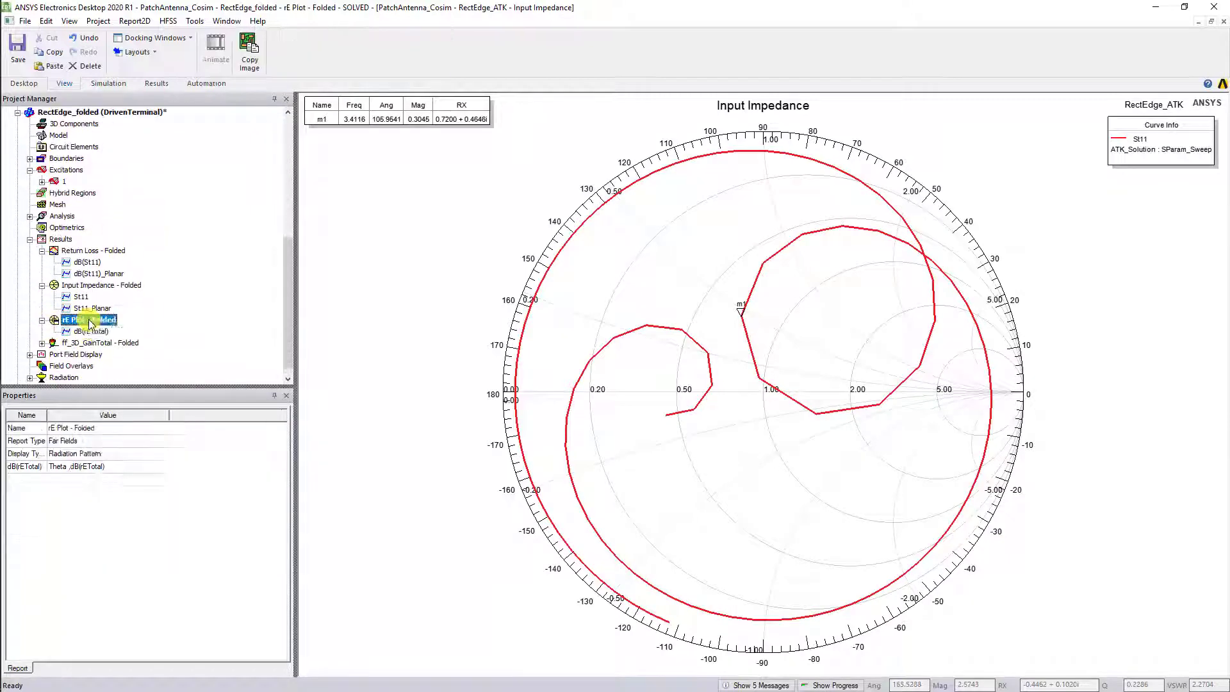
click(92, 360)
click(116, 343)
text(Planar)
key(Return)
Compare the folded and planar traces in the folded design's return loss, rE and input impedance reports.
click(88, 252)
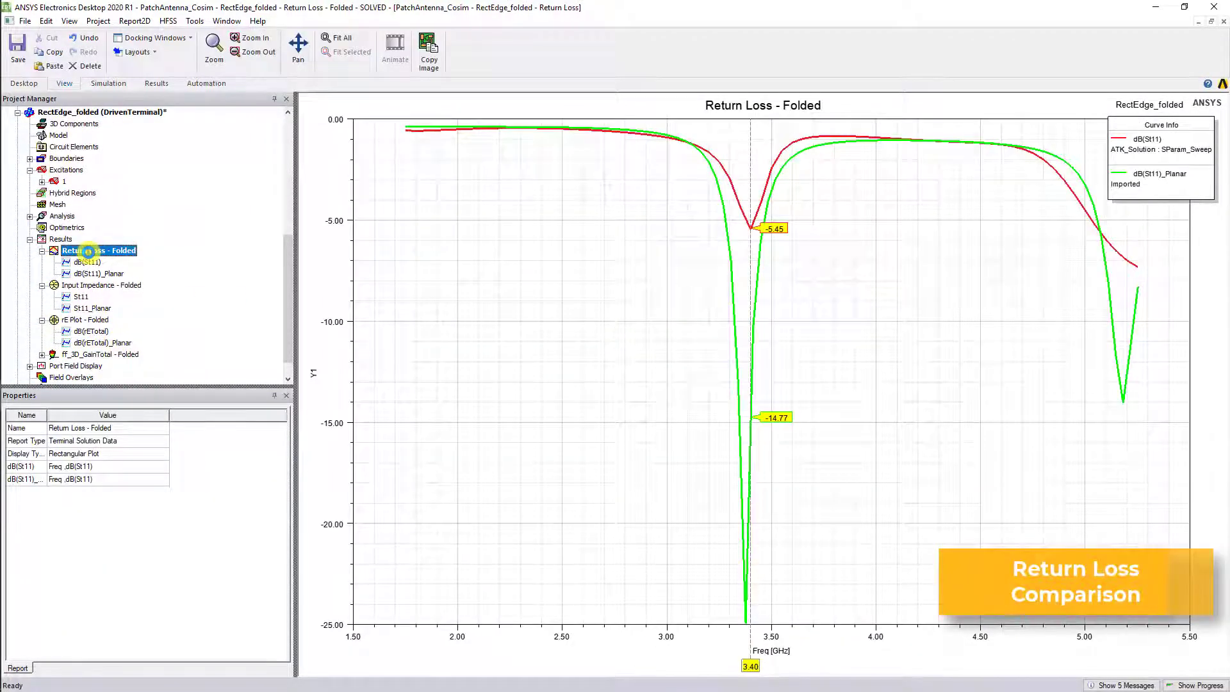
click(83, 320)
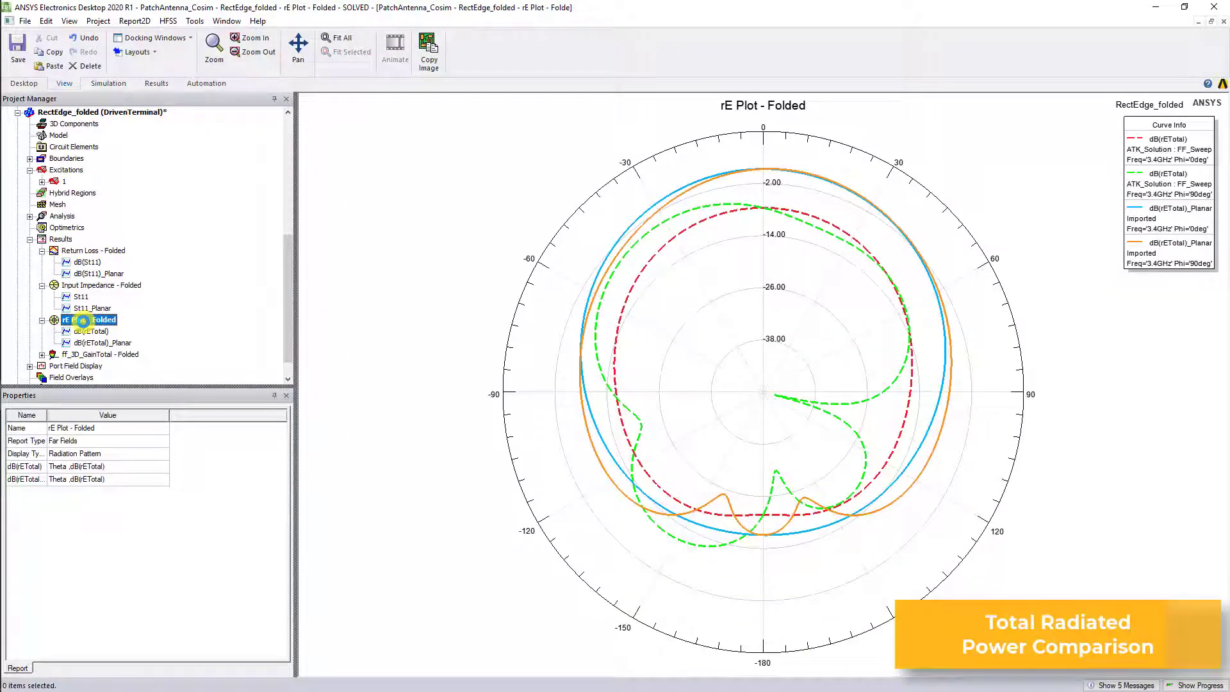
click(106, 286)
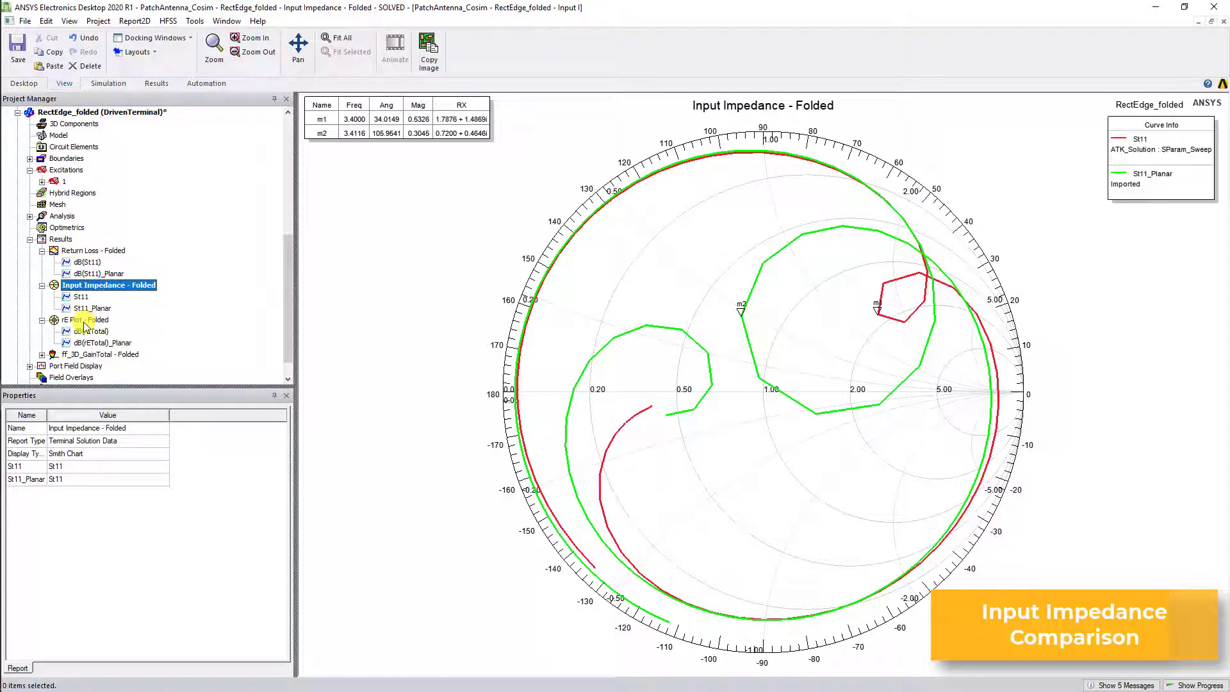
click(88, 251)
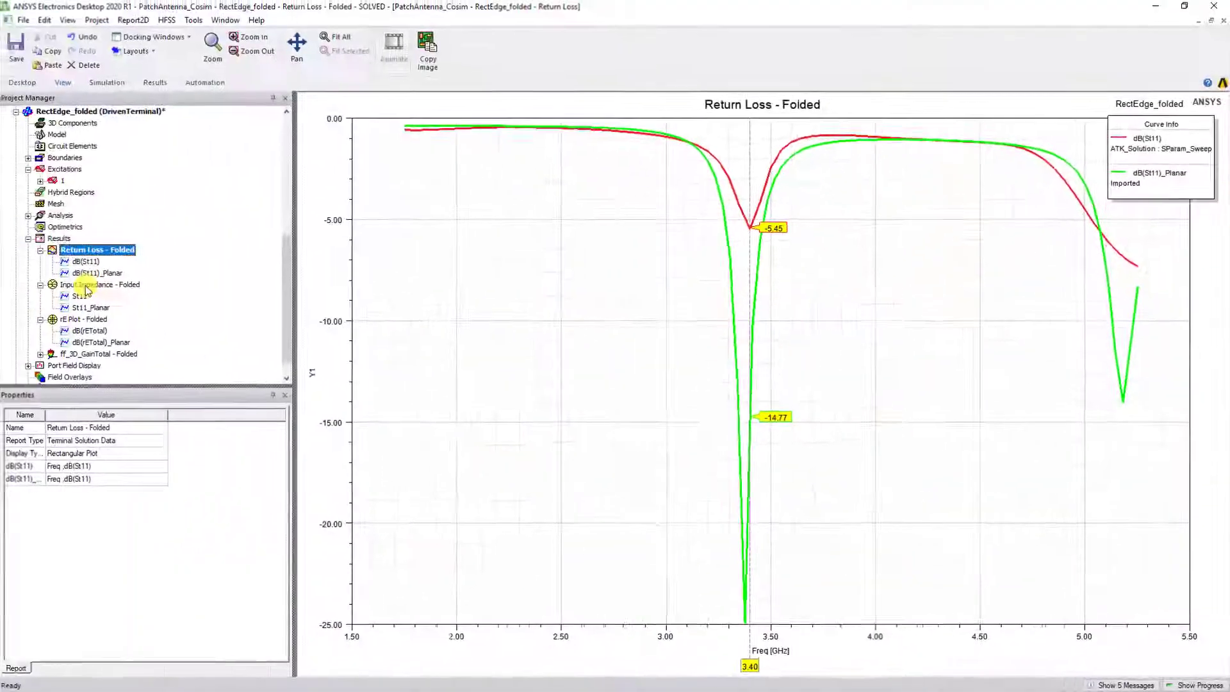
click(89, 297)
Collapse the RectEdge_ATK design and insert a new circuit design with the None technology option.
scroll(231, 302, up, 8)
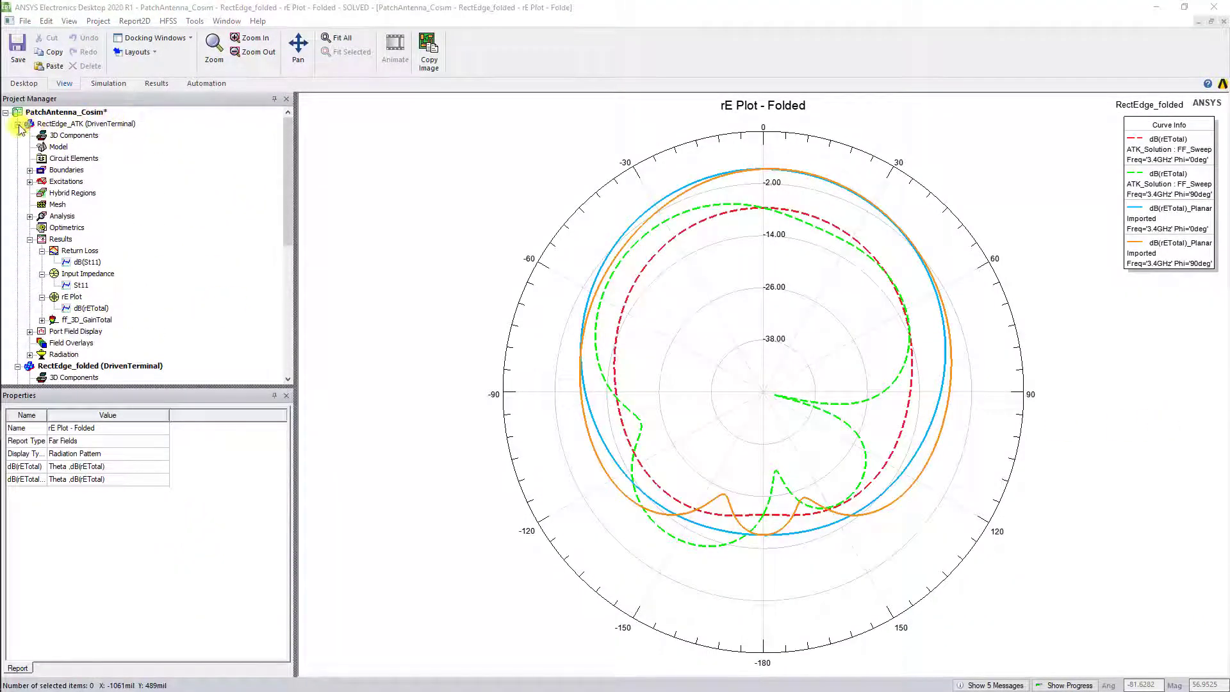
click(18, 124)
click(98, 21)
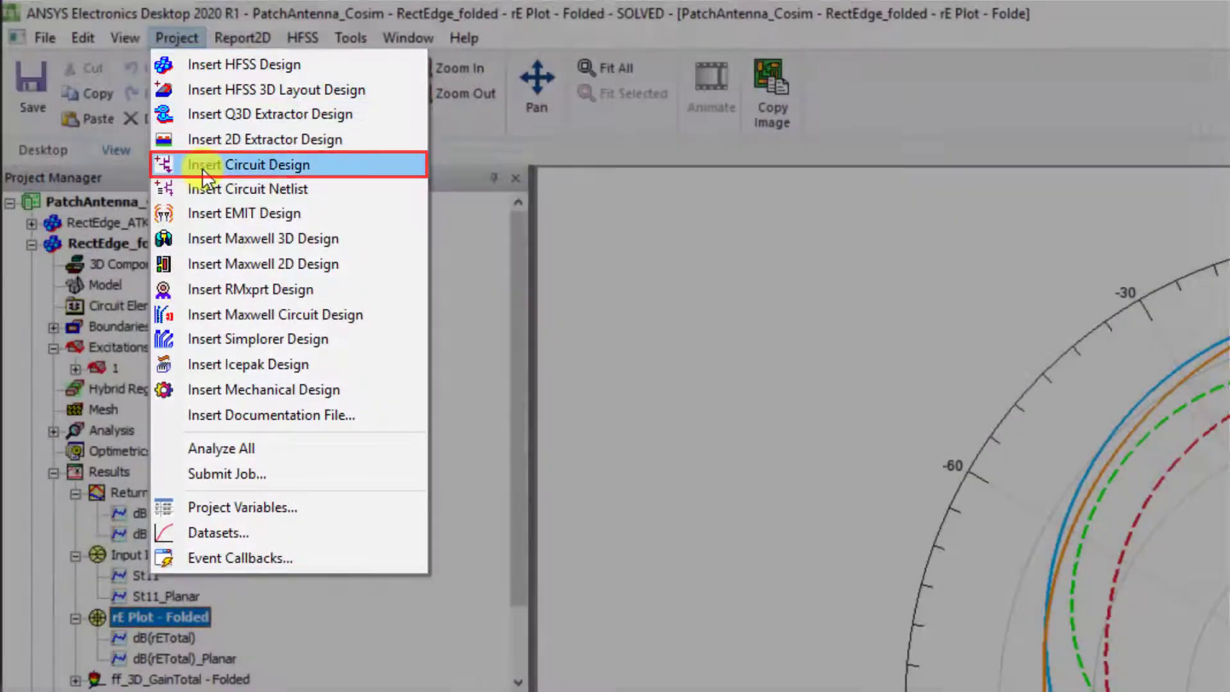
click(205, 167)
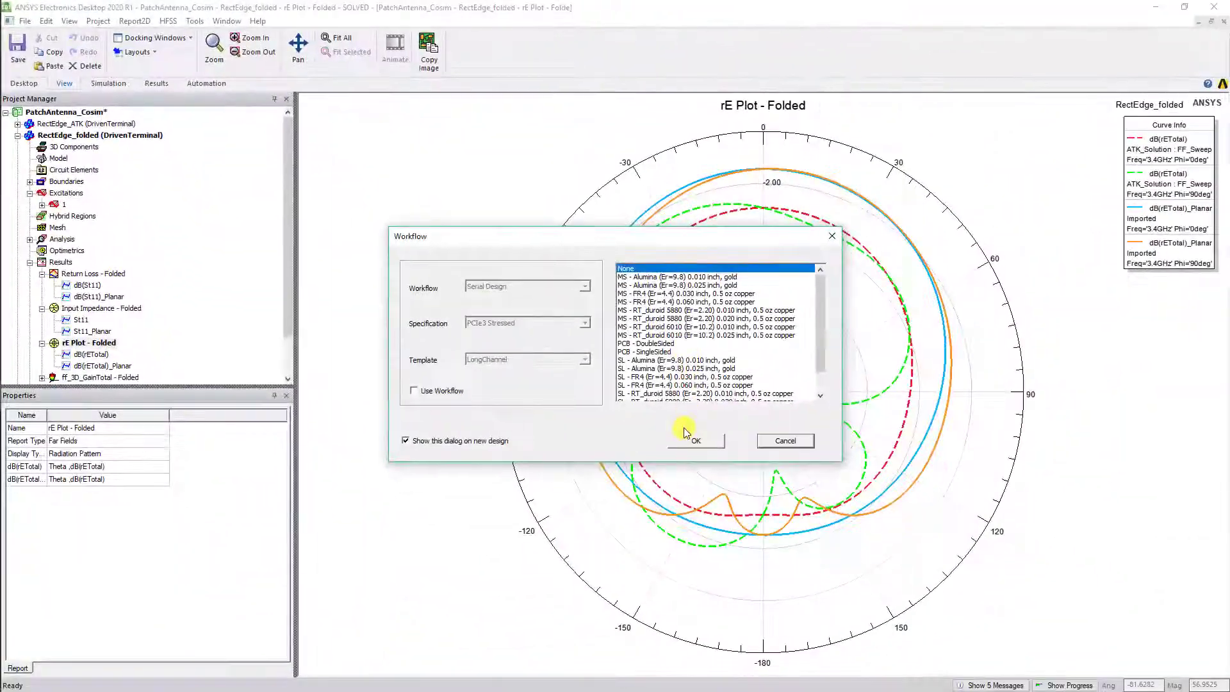
click(692, 442)
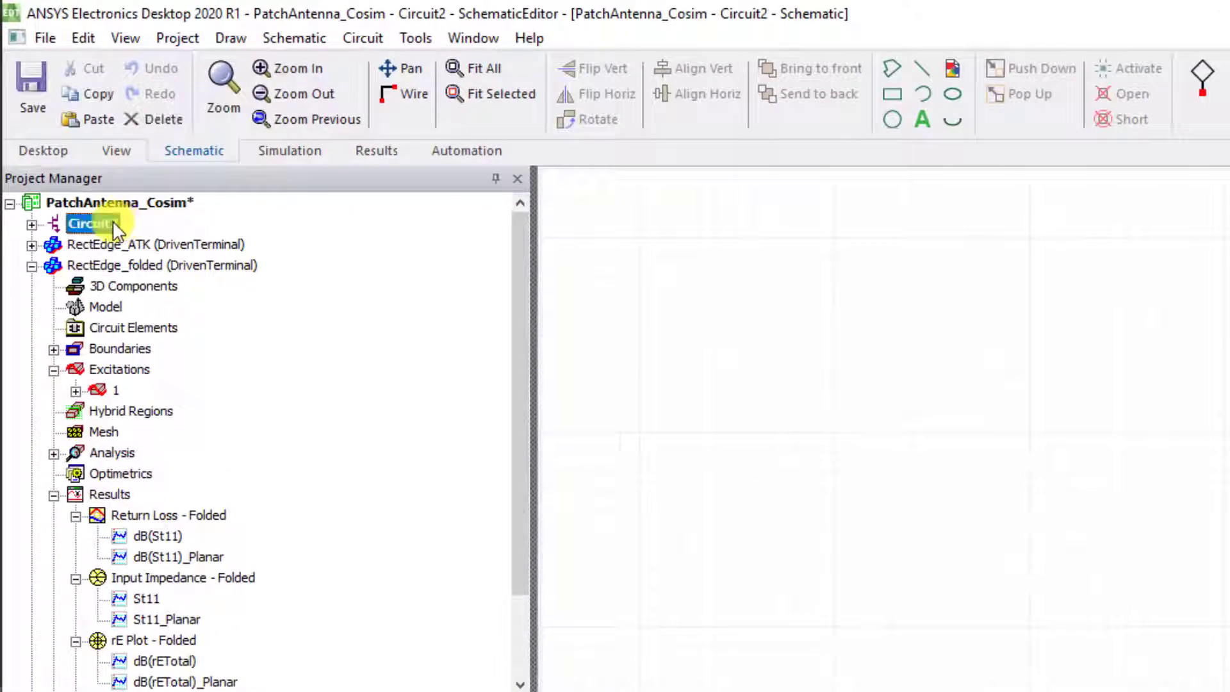
Copy the RectEdge_folded design, paste it into Circuit2 and place its component on the schematic.
click(329, 269)
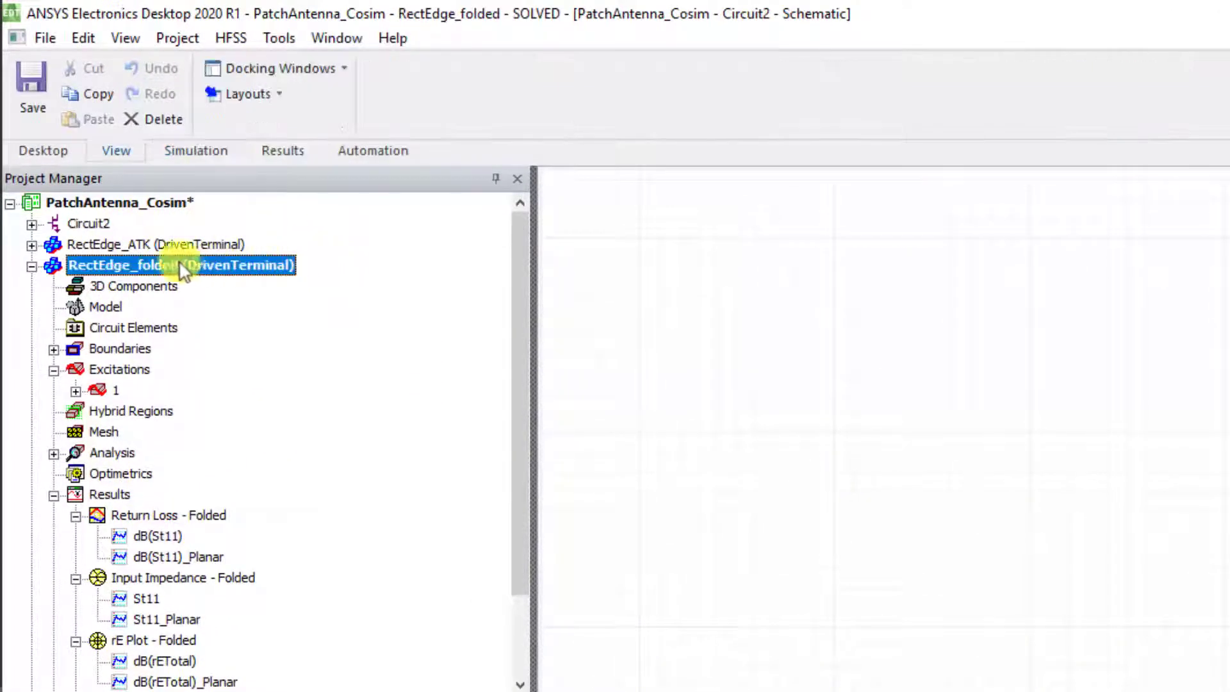
right_click(117, 260)
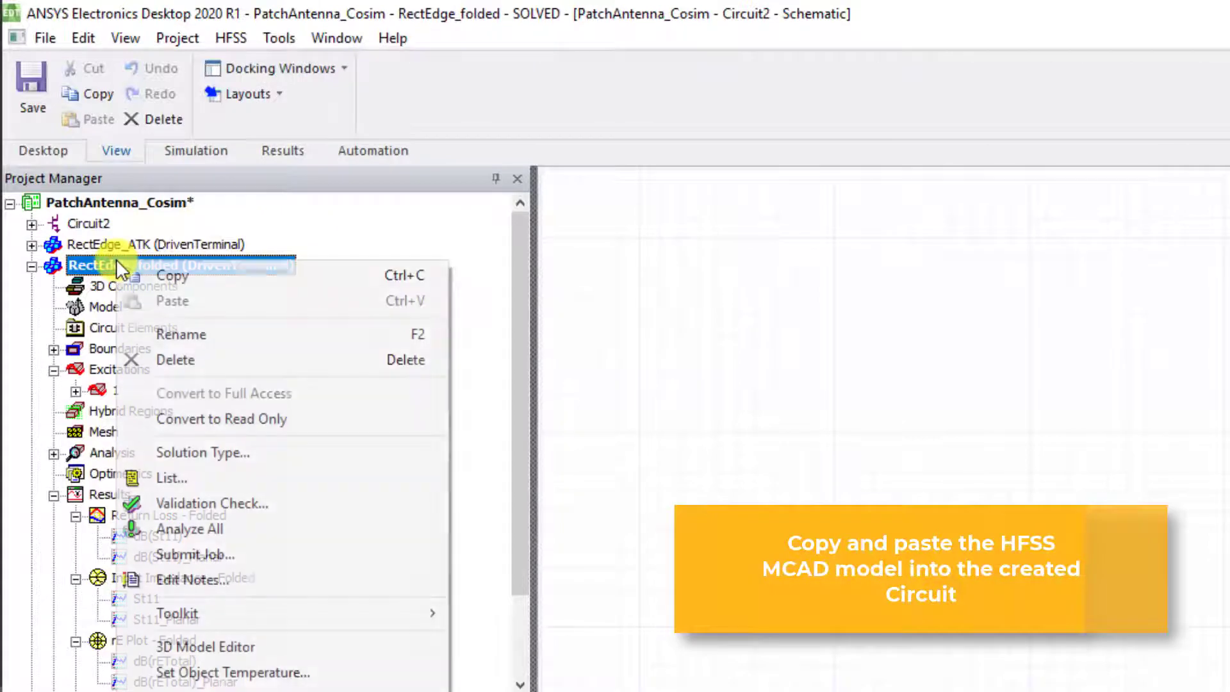
click(148, 278)
click(83, 222)
right_click(83, 222)
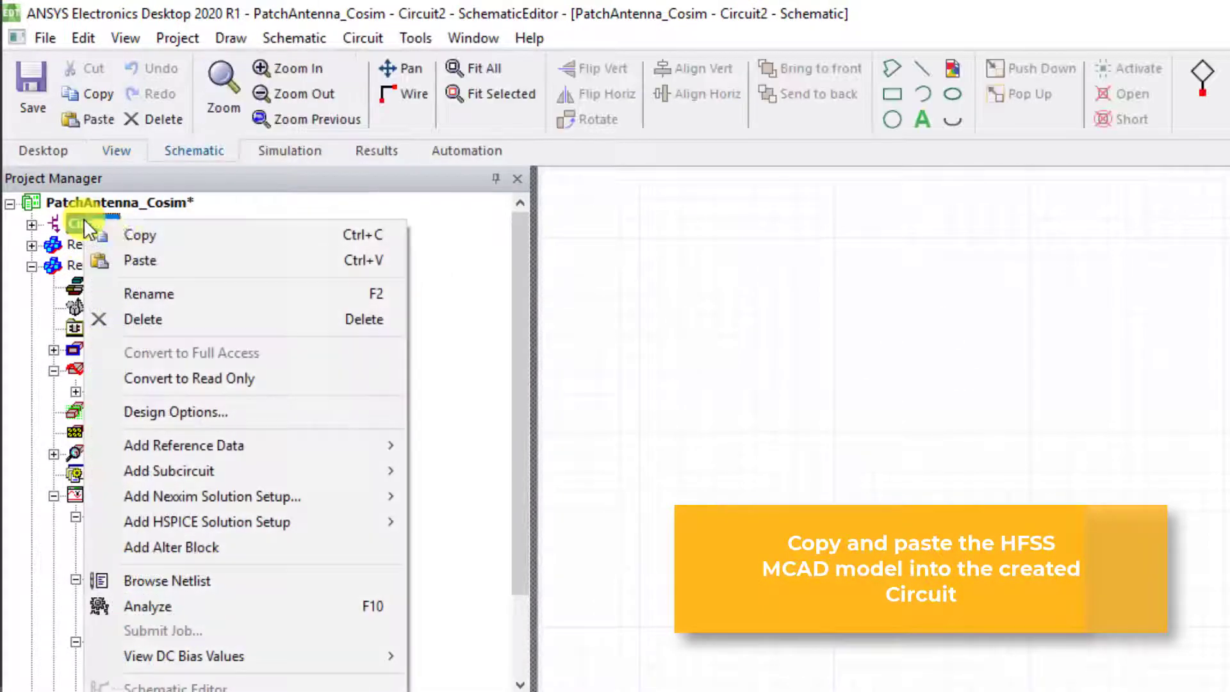
click(142, 261)
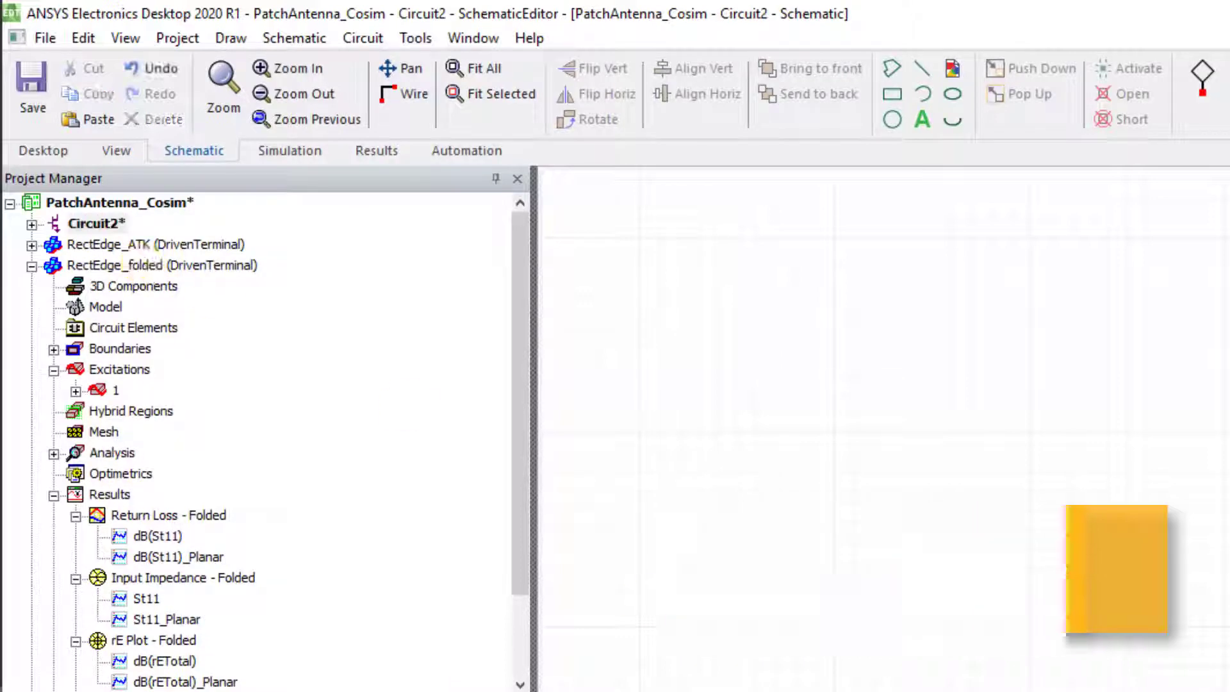
click(36, 223)
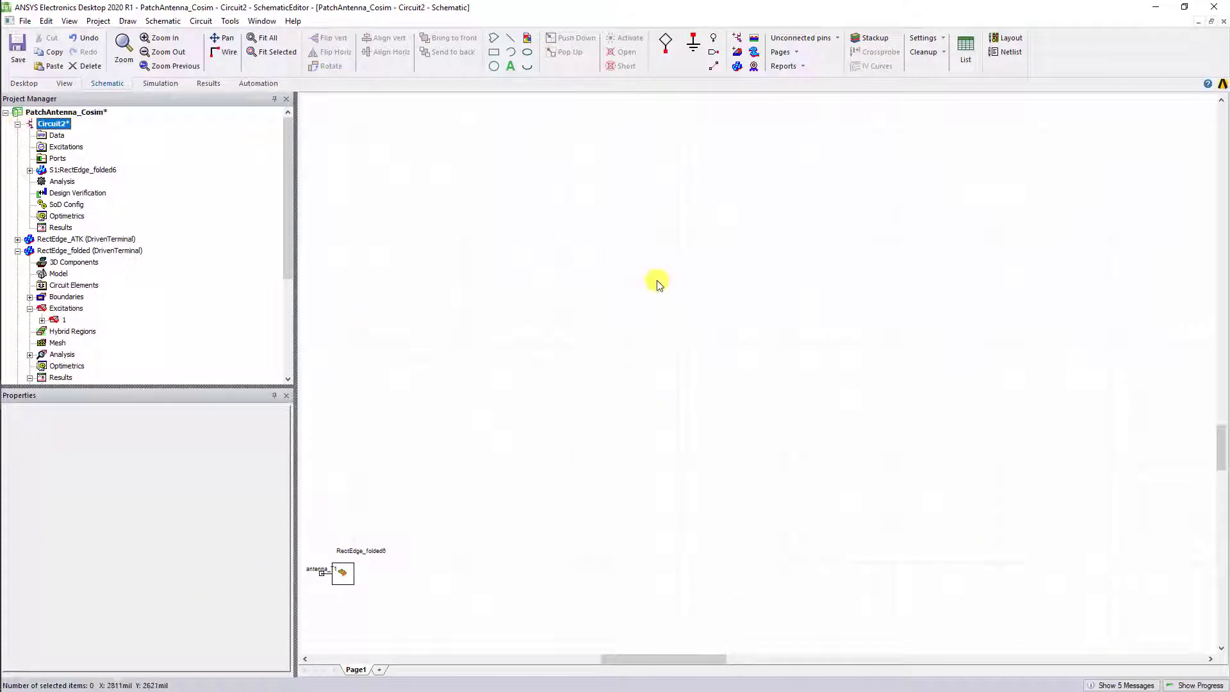
click(658, 283)
key(ctrl+d)
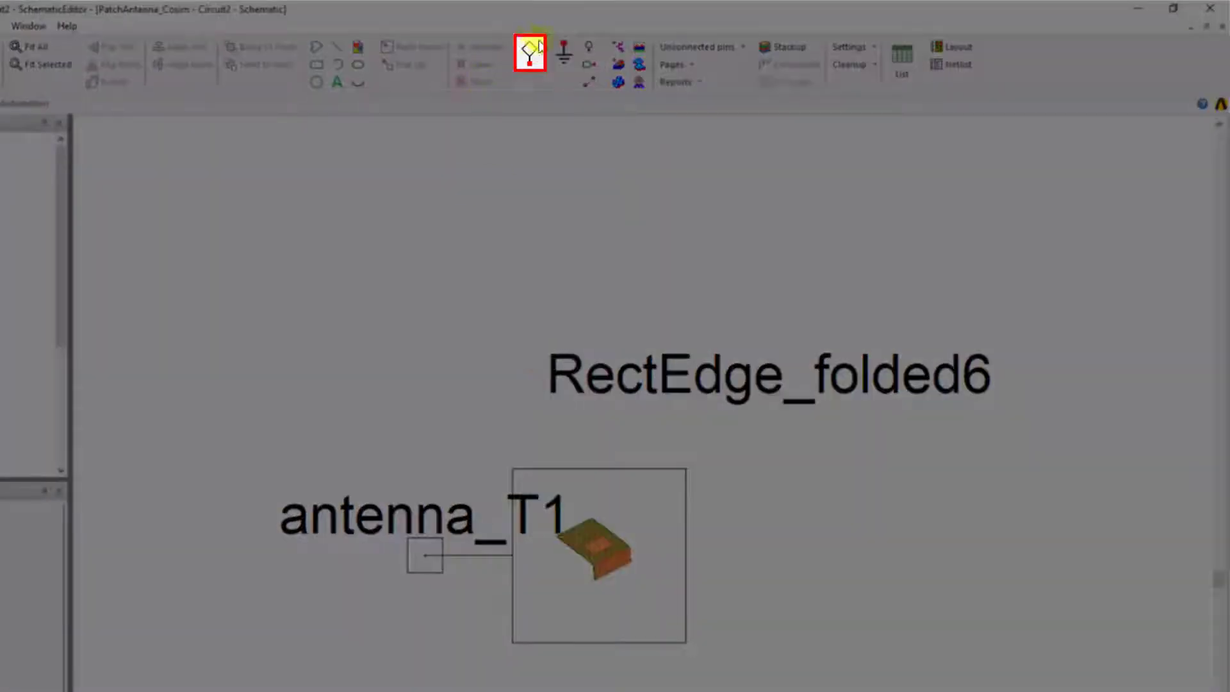
Place an interface port on the antenna_T1 pin and move the RectEdge_folded6 component away from it, keeping them wired.
click(530, 51)
right_click(427, 562)
click(441, 564)
drag(558, 598, 809, 589)
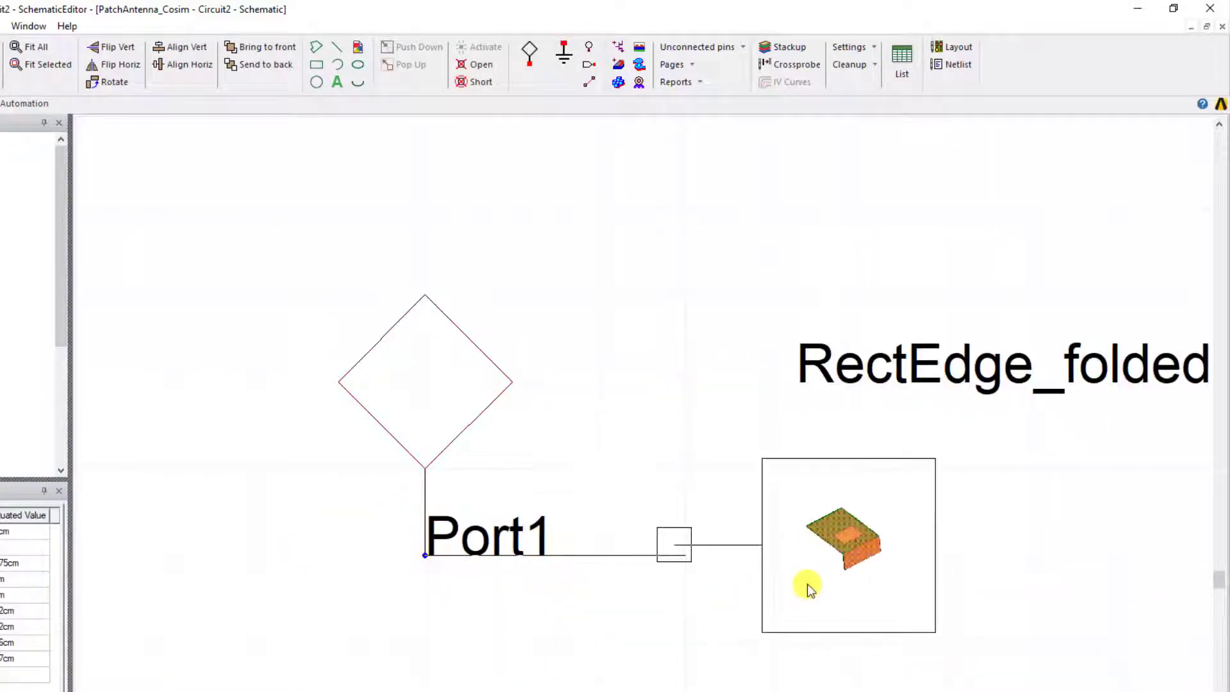
Change Port1's symbol from Interconnect to Microwave Port.
right_click(466, 389)
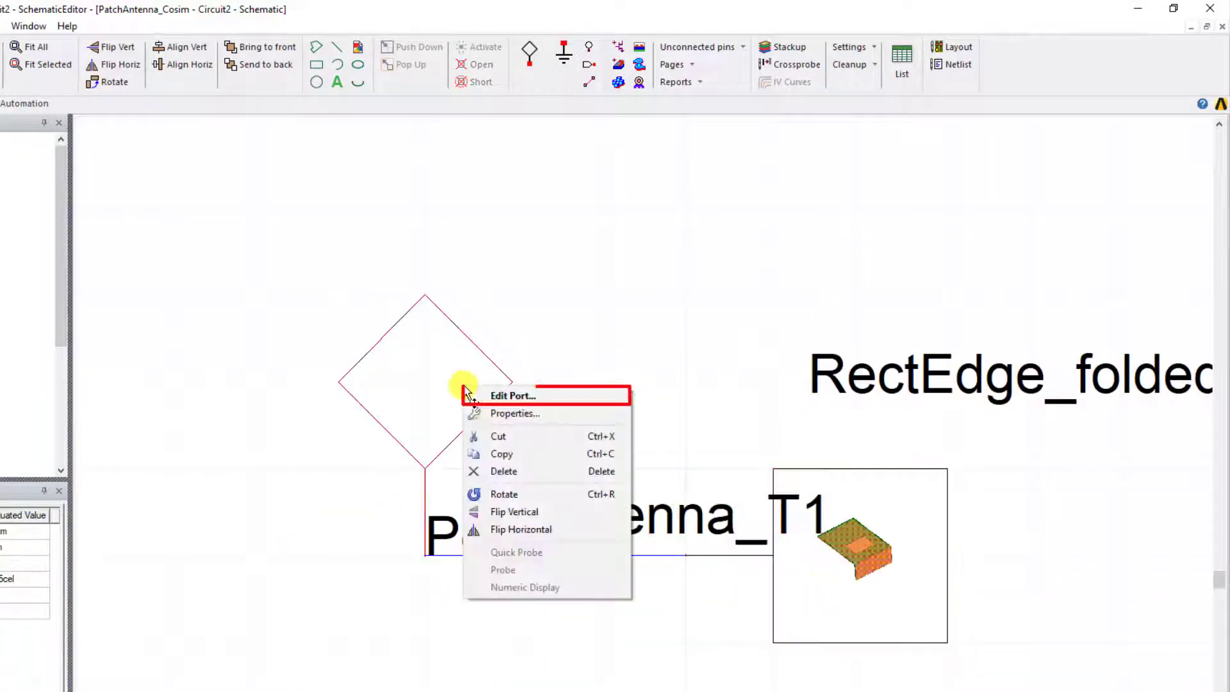
click(484, 396)
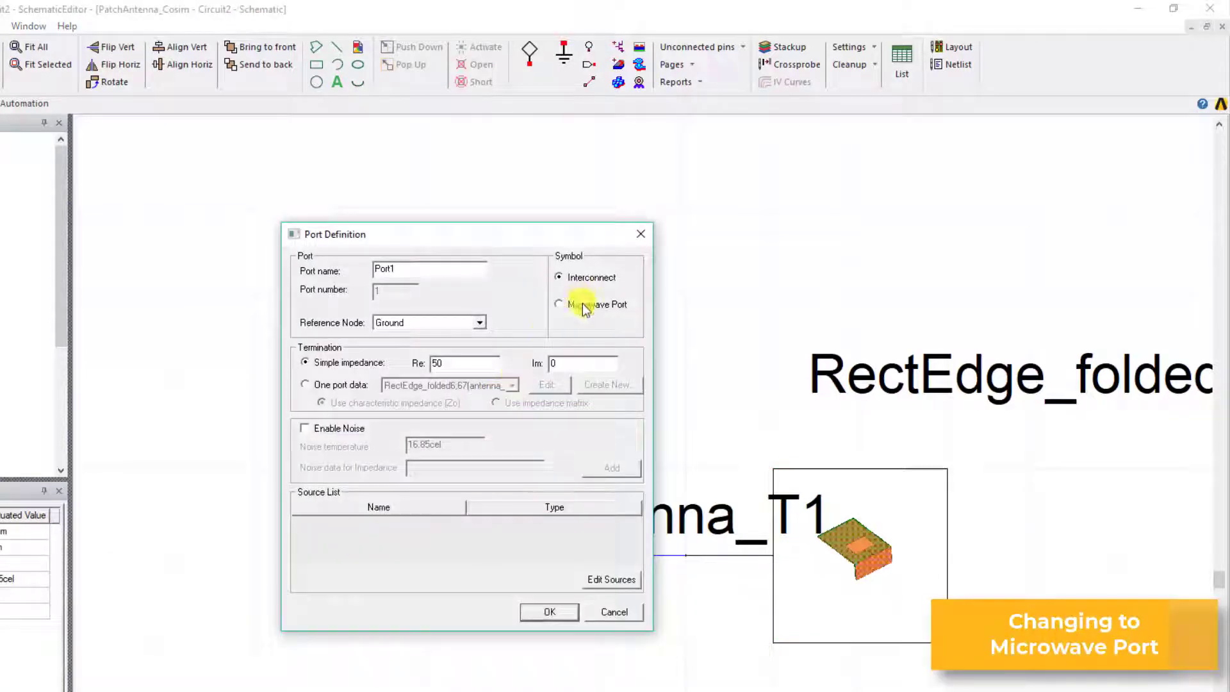
click(552, 613)
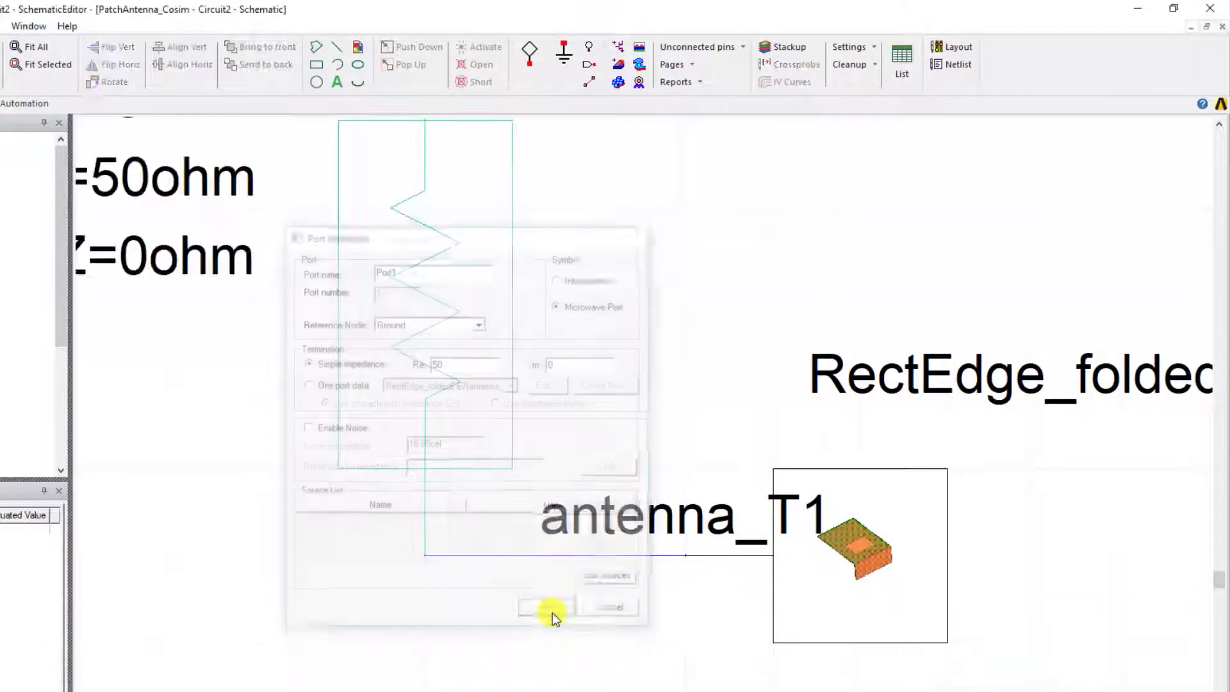
Flip the microwave port vertically and move the RectEdge_folded6 component farther from the port.
scroll(553, 613, down, 1)
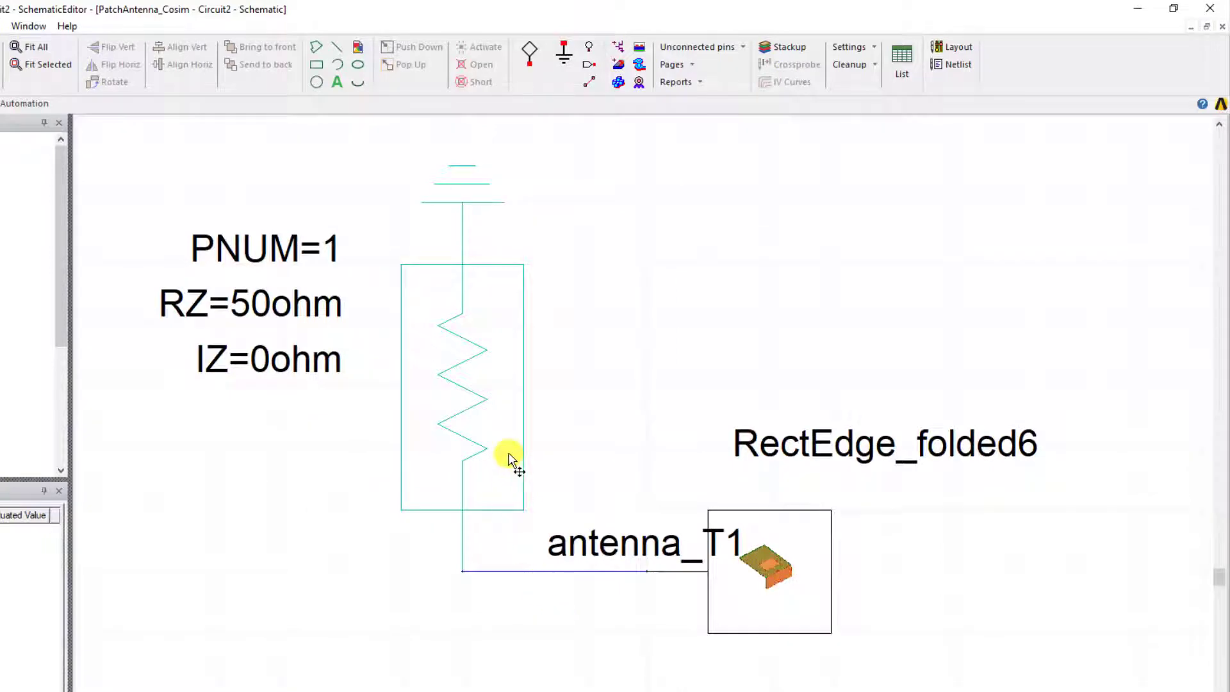
click(509, 458)
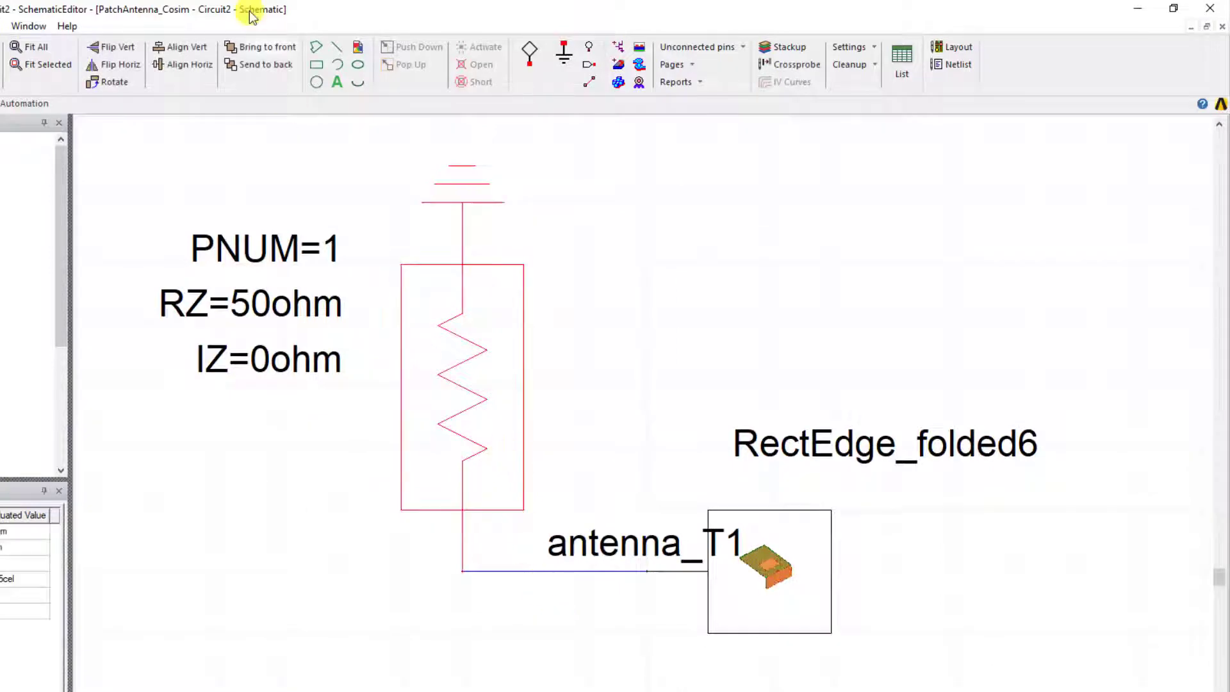
click(117, 51)
click(933, 380)
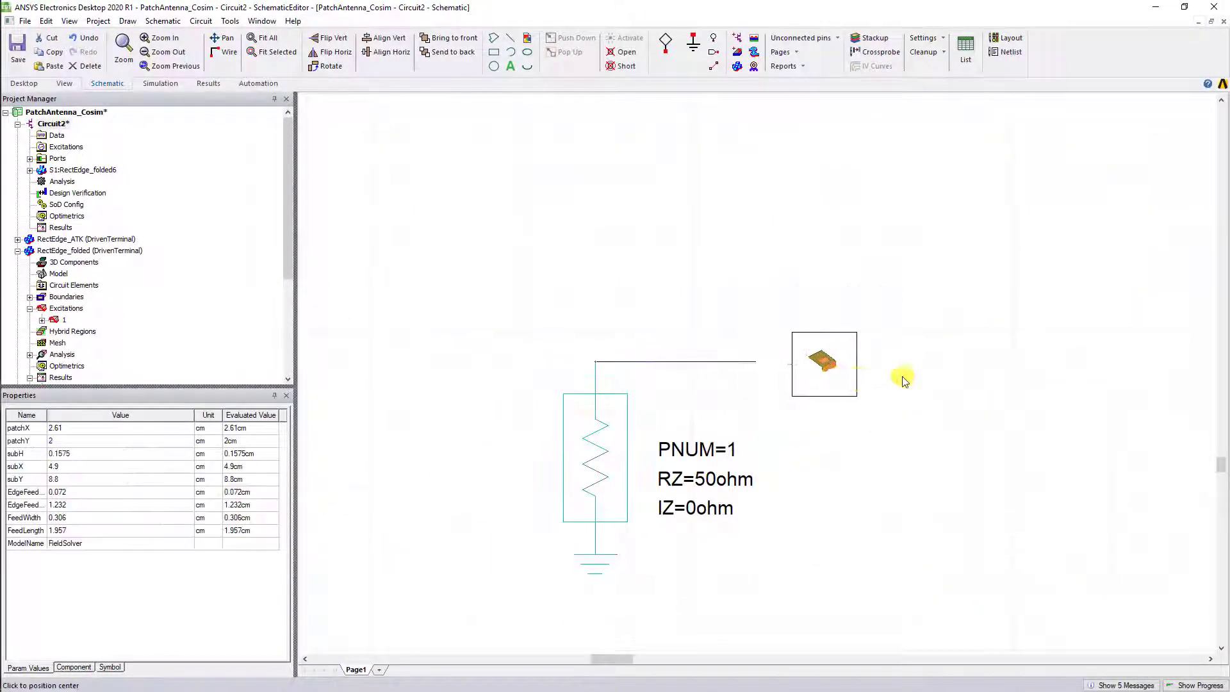
click(933, 380)
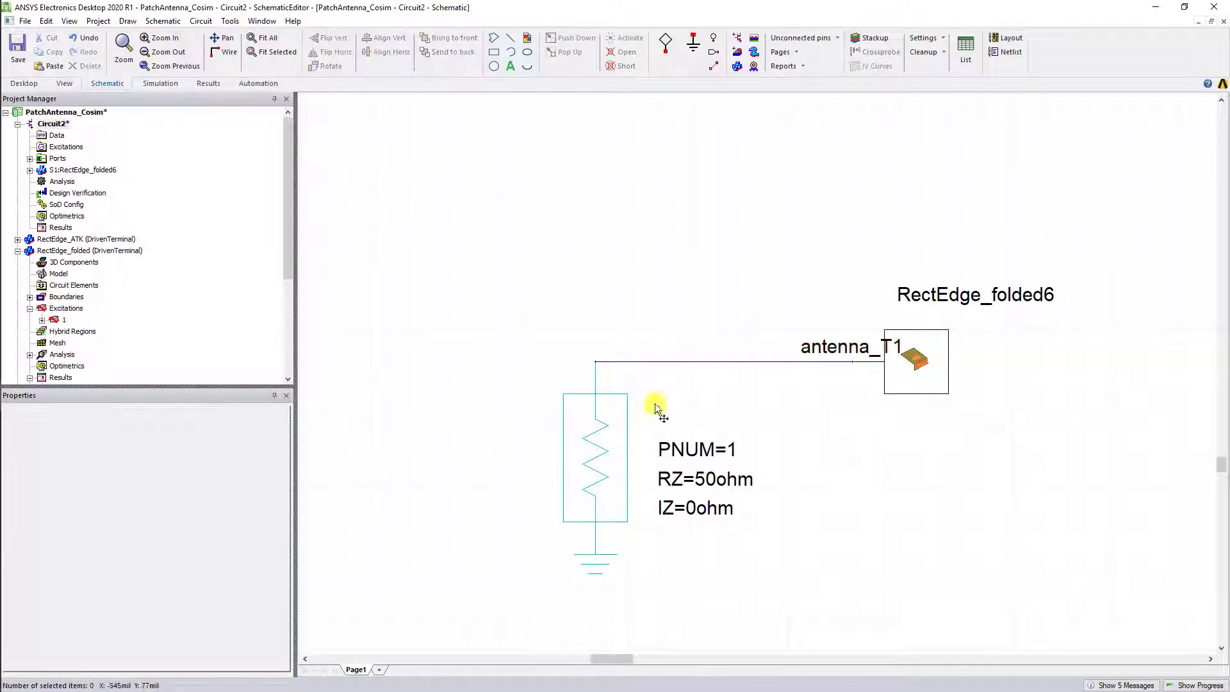
Open the definition of the microwave port Port1 and add a sinusoidal power source to it.
right_click(575, 436)
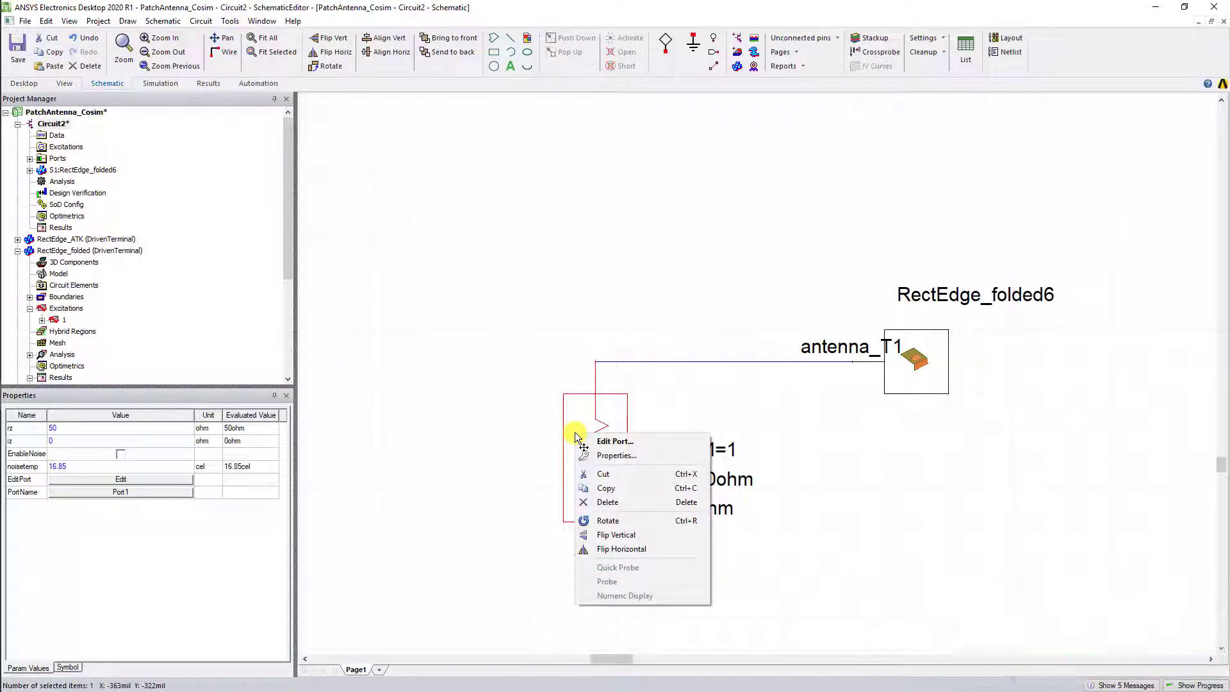
click(612, 442)
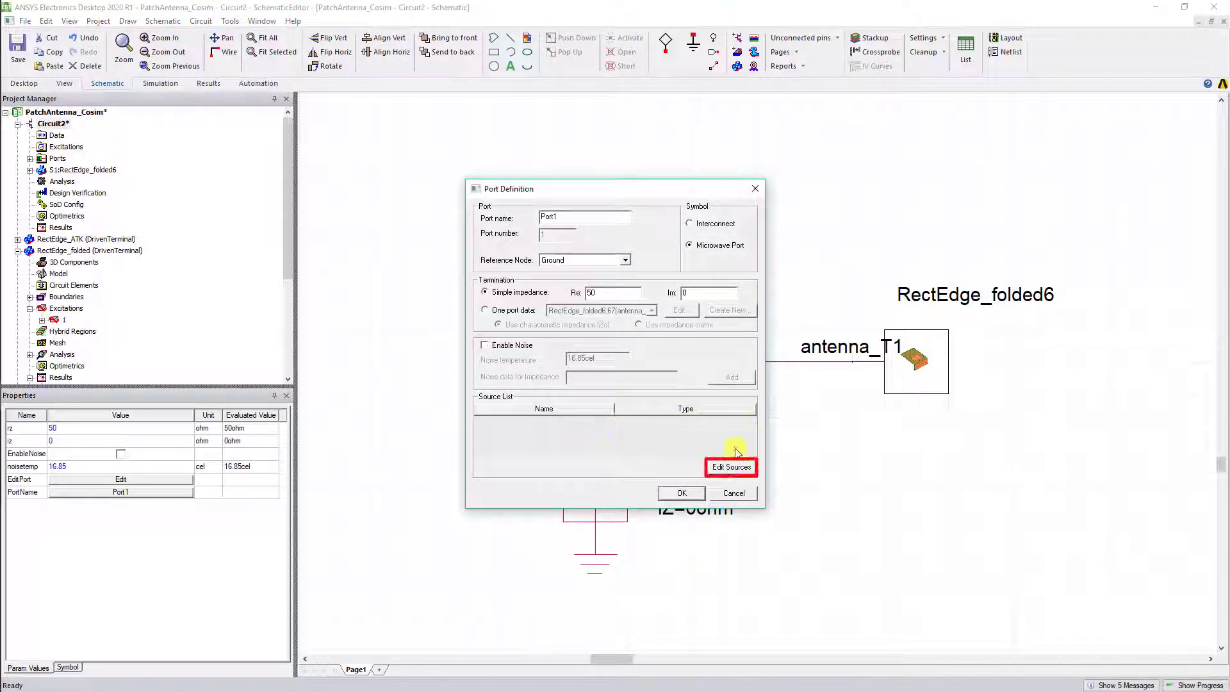
click(730, 465)
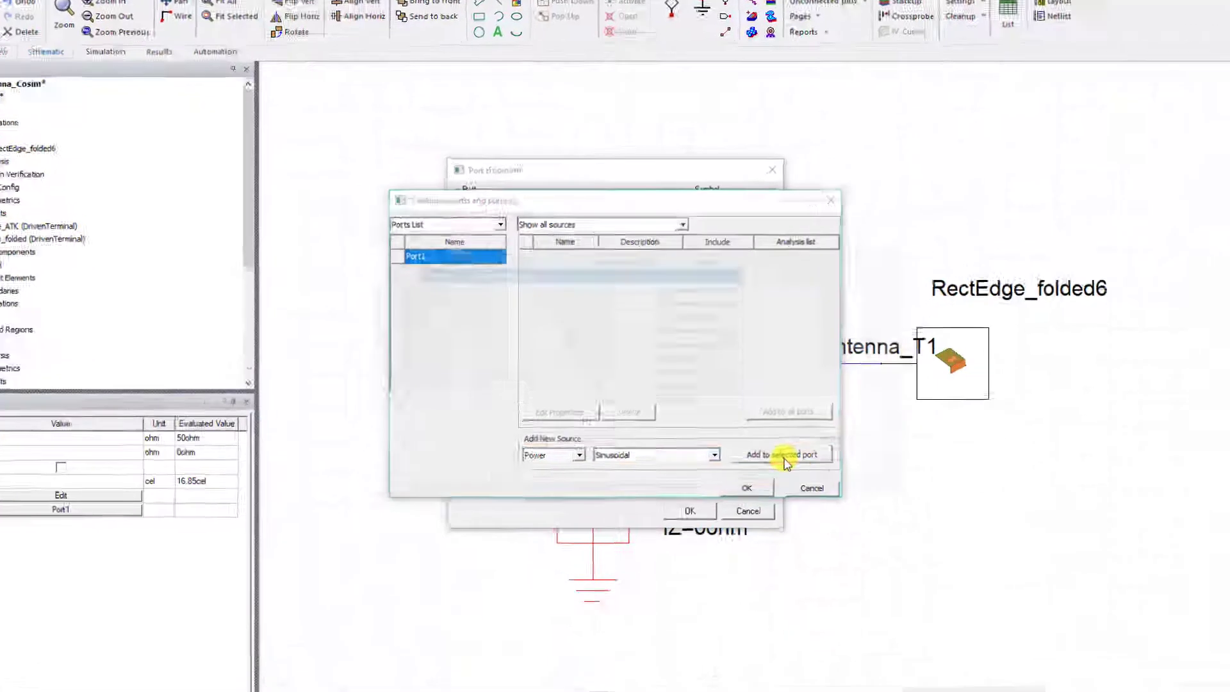
click(787, 456)
Set the sinusoidal source's ACMAG to 1 V and FREQ to 3.4 GHz and accept the port definition.
click(485, 289)
text(1)
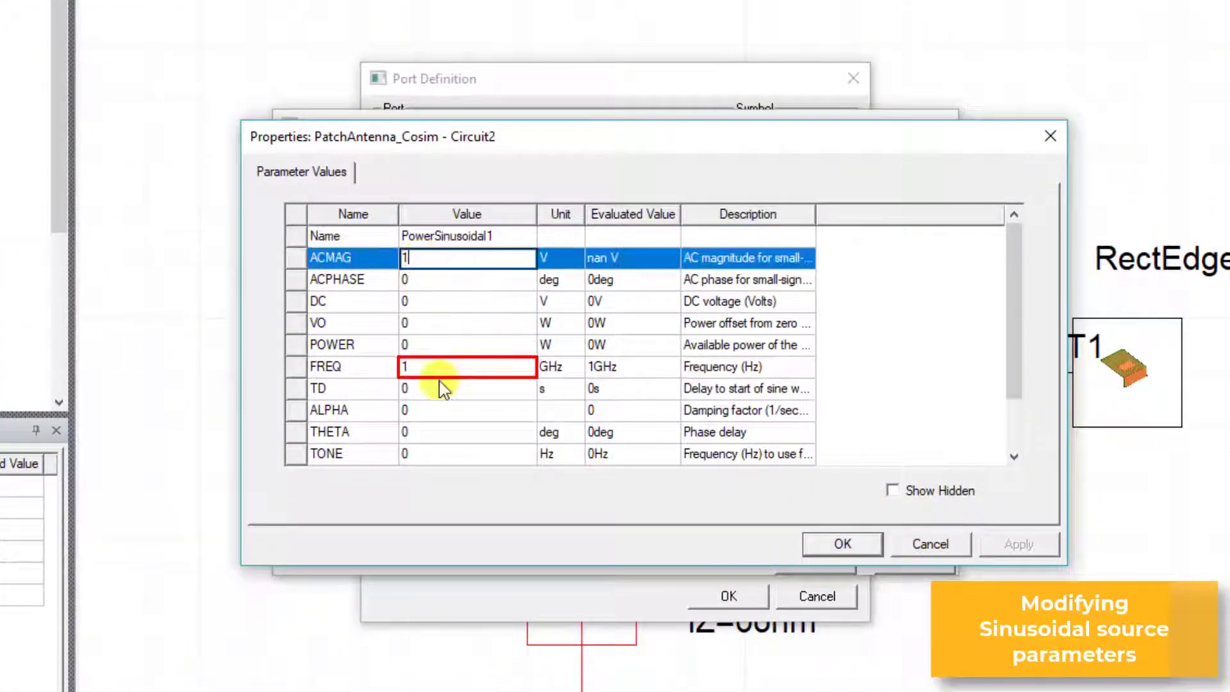
click(427, 369)
text(3.4)
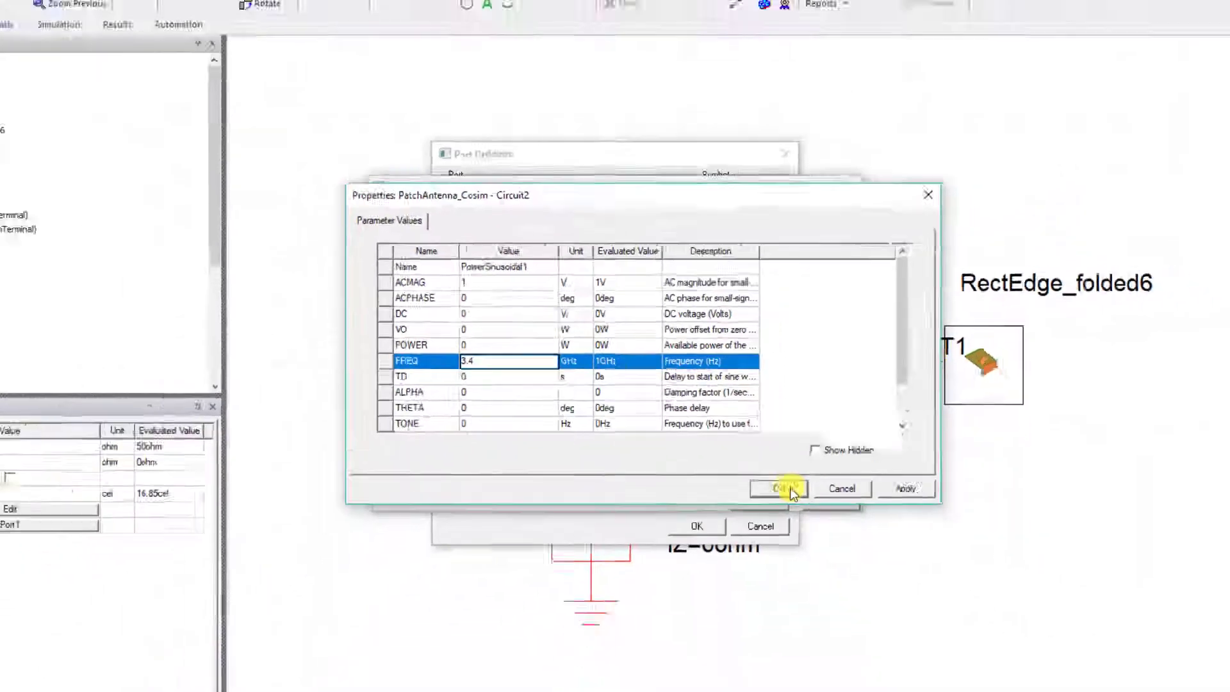
click(842, 544)
click(727, 469)
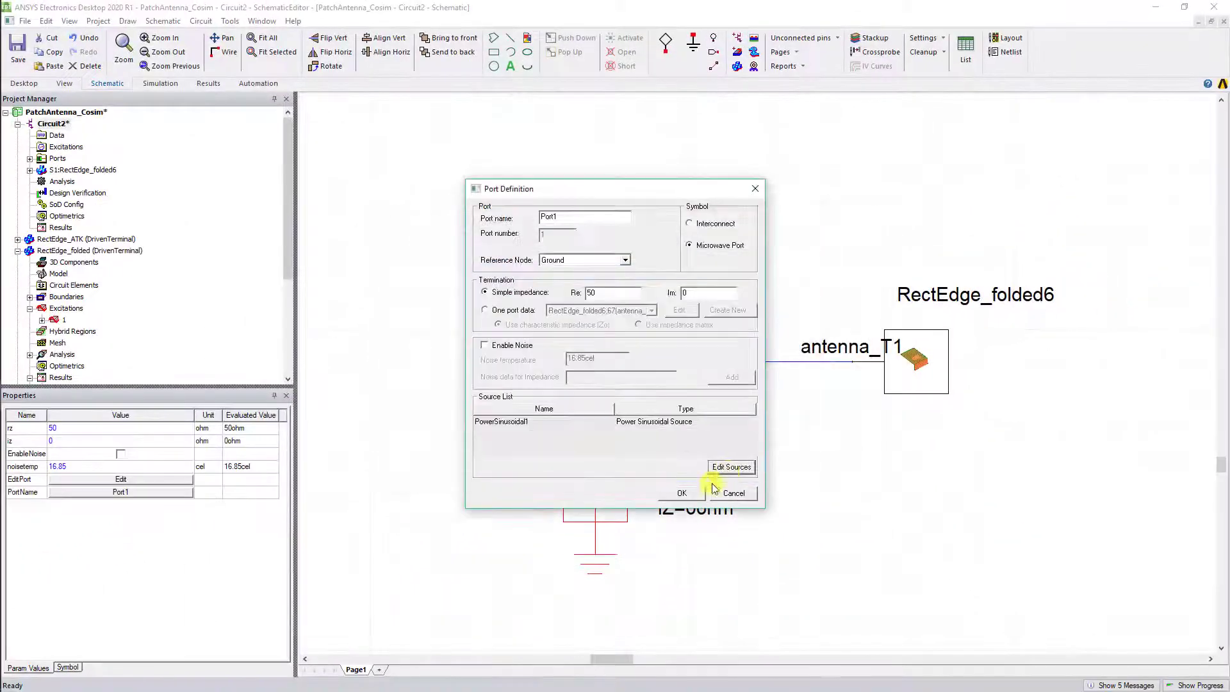
click(698, 486)
Add a Nexxim Linear Network Analysis solution setup to Circuit2.
scroll(756, 487, down, 2)
click(65, 184)
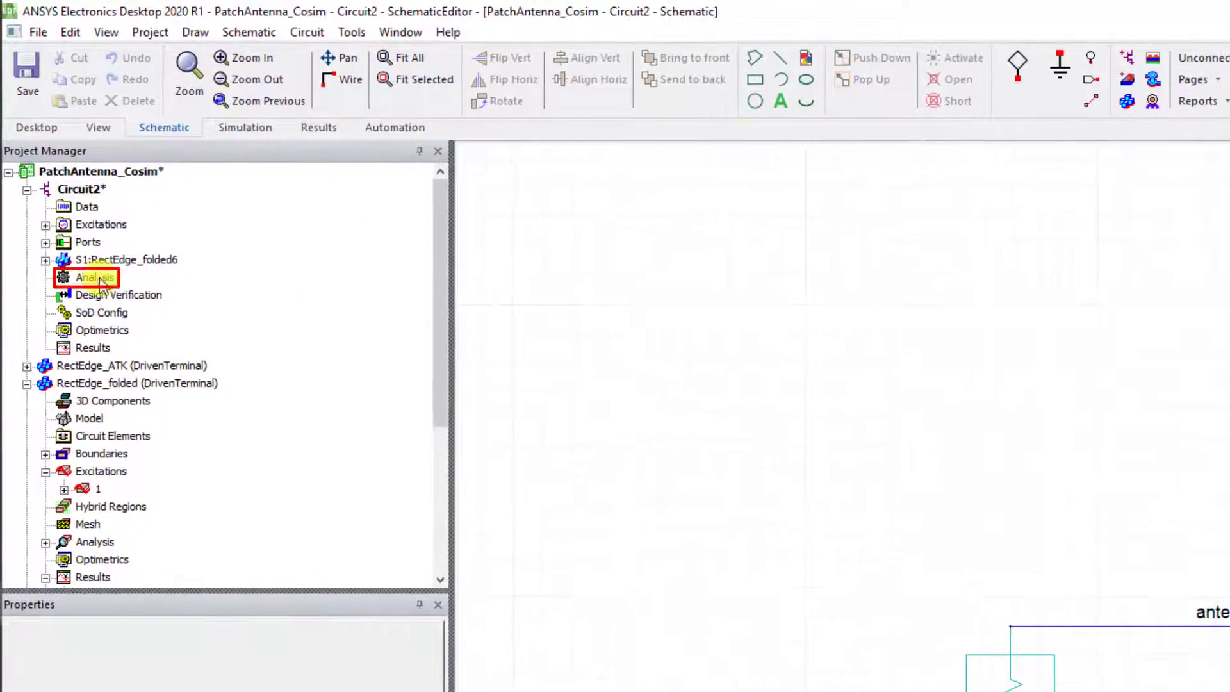
right_click(101, 282)
mouse_move(257, 340)
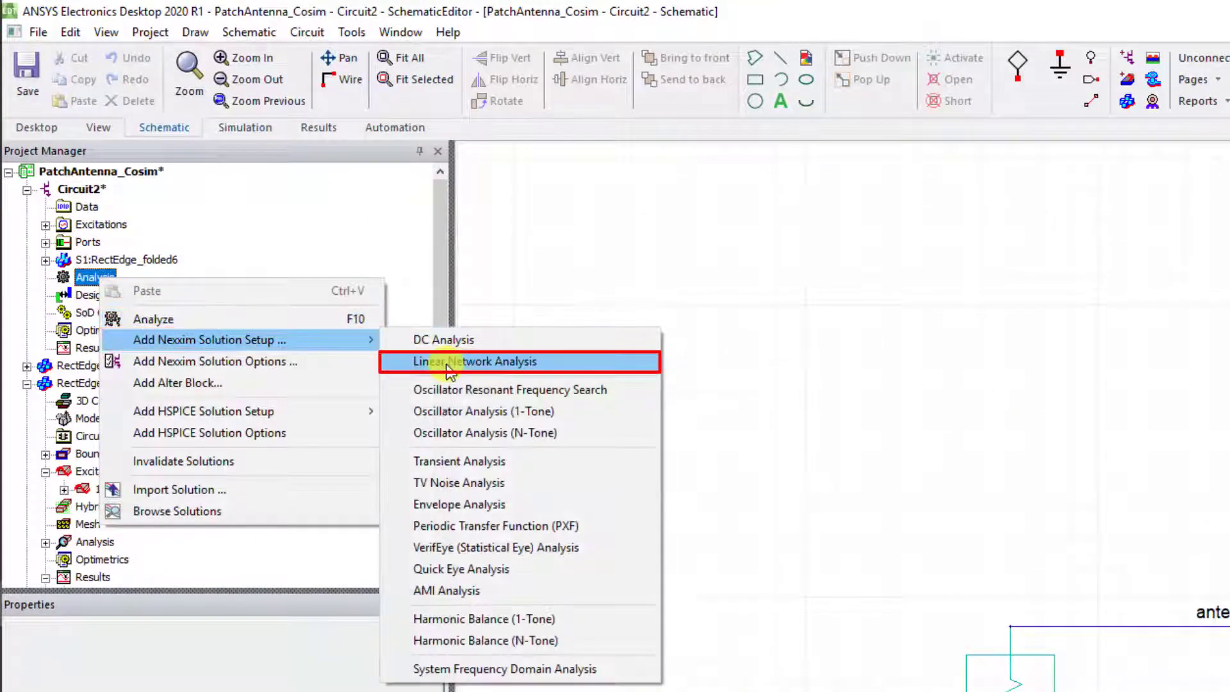
click(449, 363)
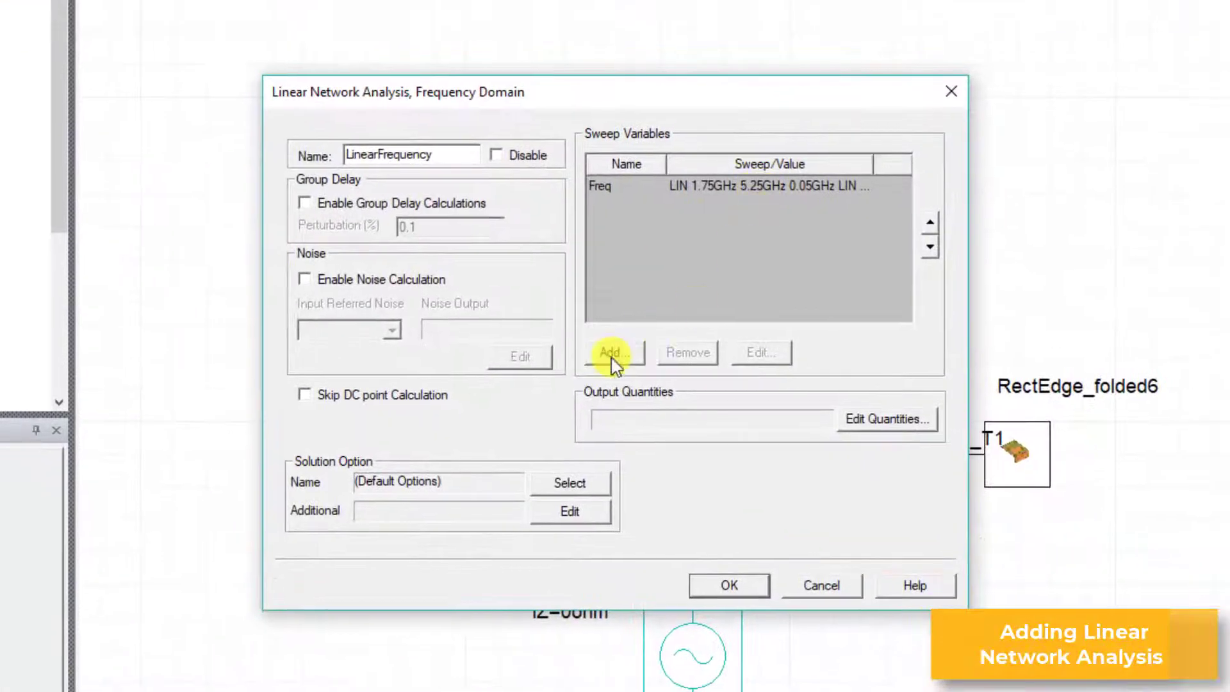
Give the analysis a linear step frequency sweep from 1.75 GHz to 5.25 GHz with a 0.05 GHz step.
click(610, 357)
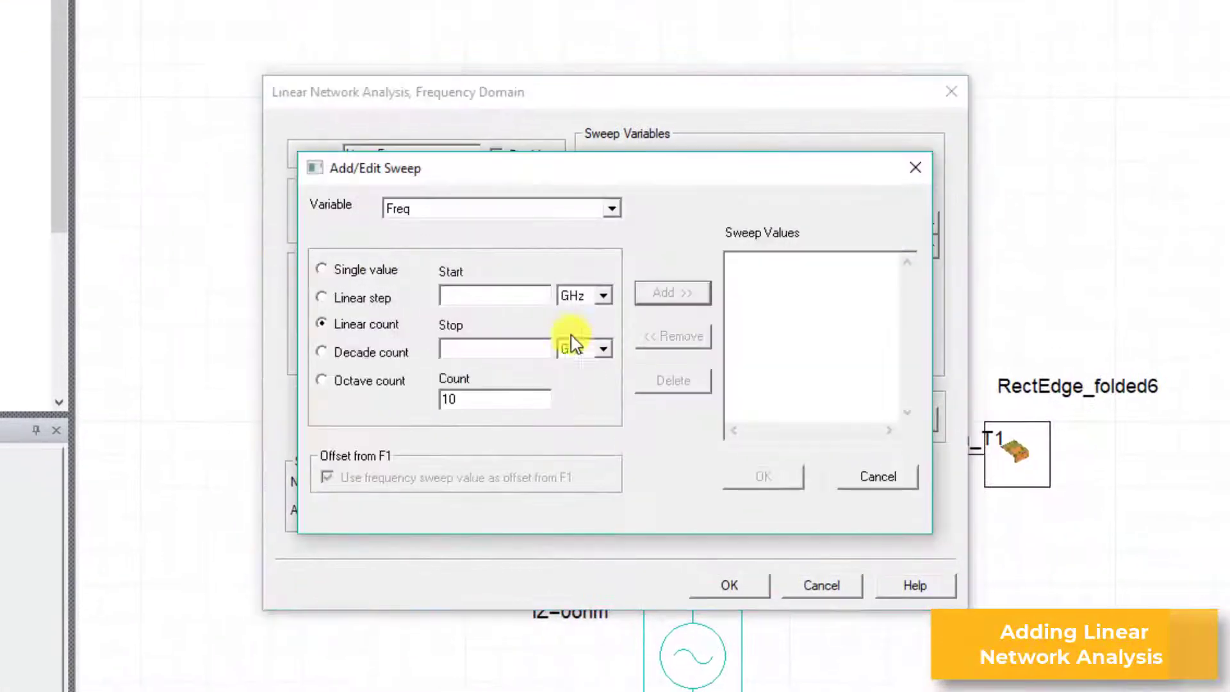
click(487, 301)
text(1.75)
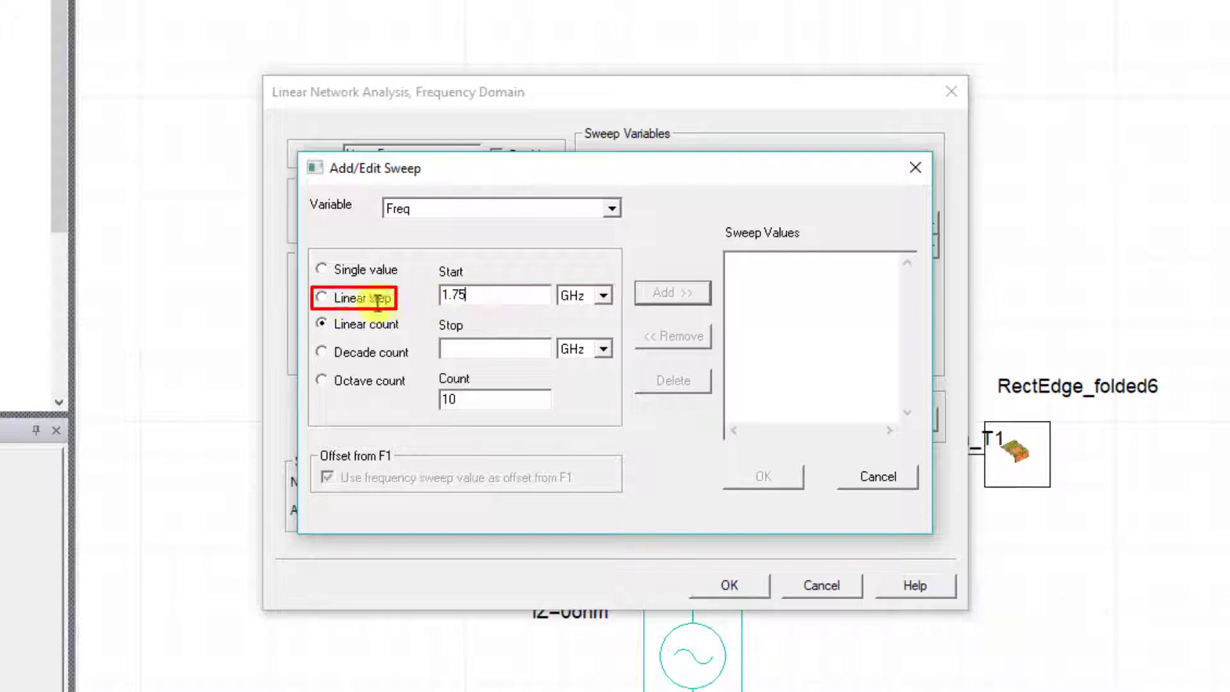
click(352, 304)
click(454, 347)
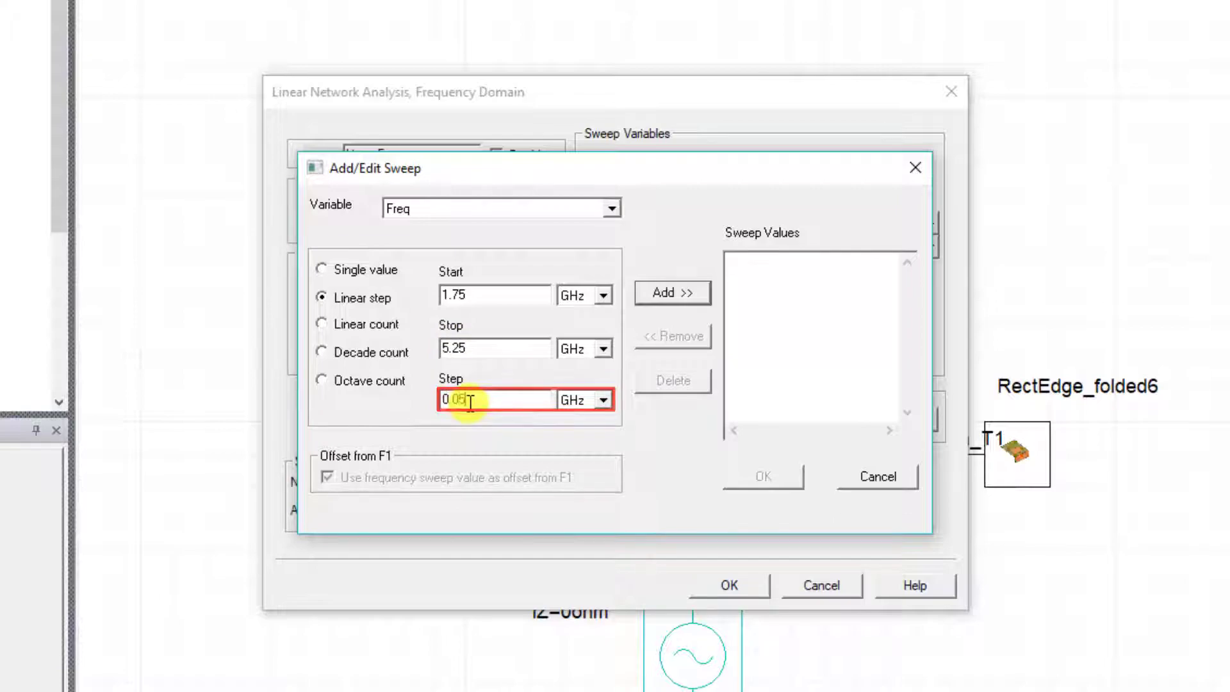
click(666, 293)
click(765, 476)
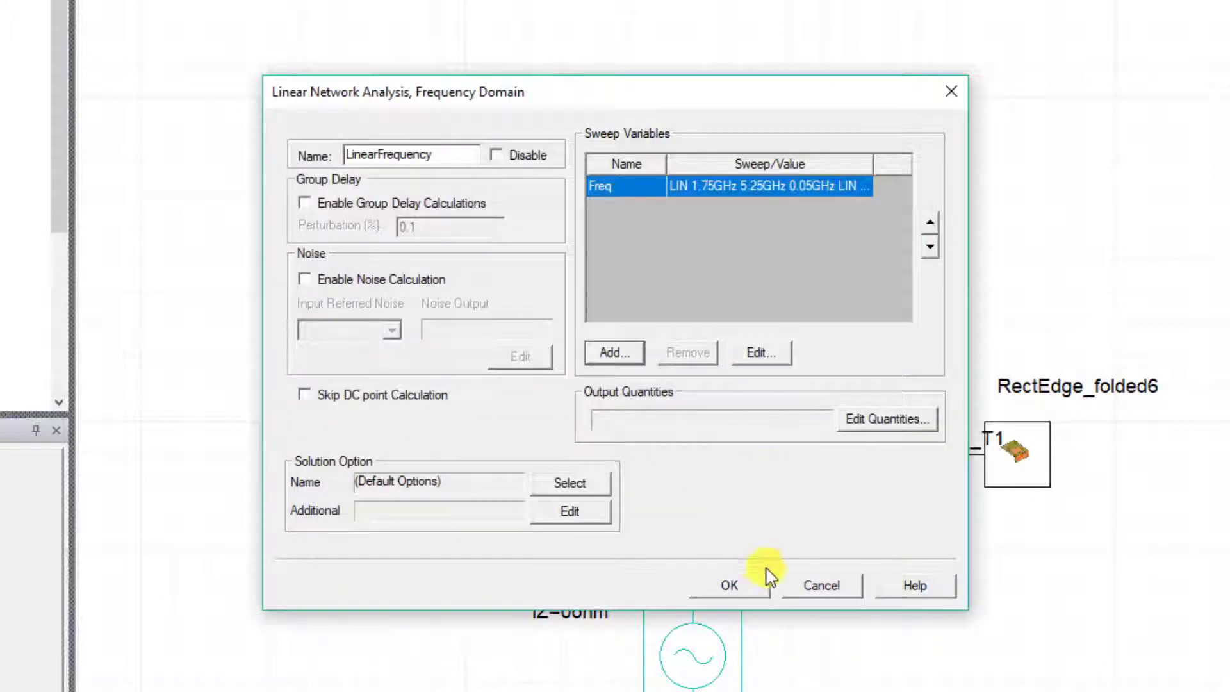
click(759, 585)
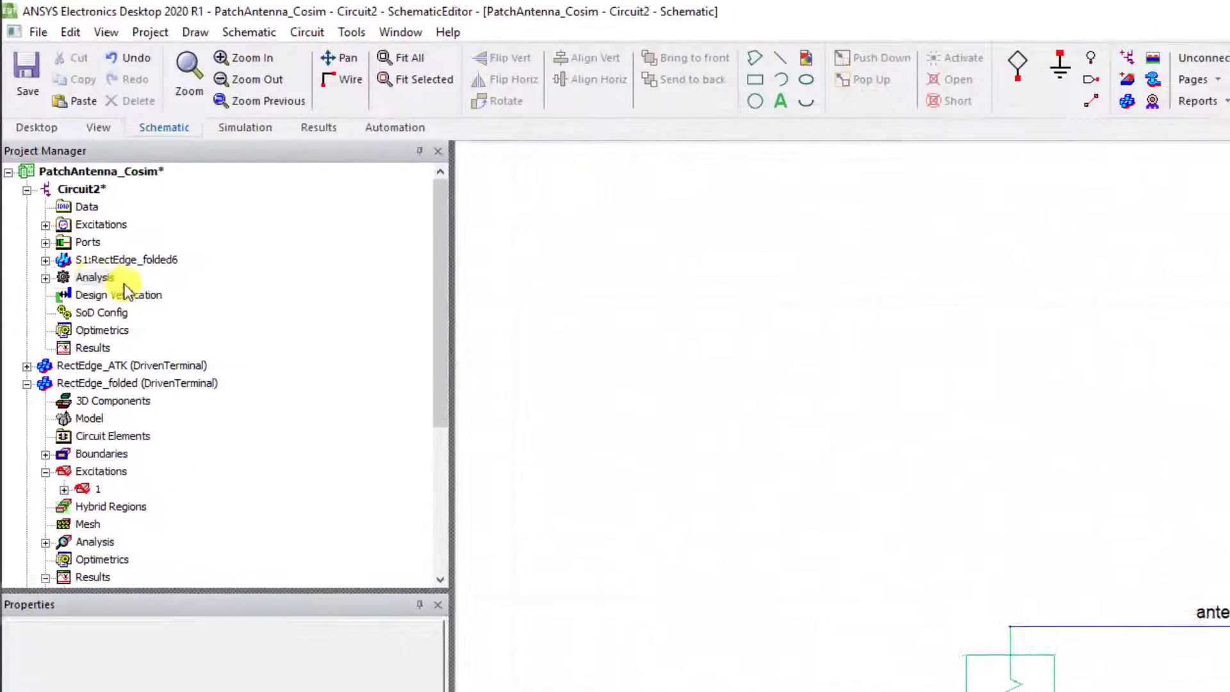
Analyze Circuit2 and view its S Parameter Plot 1 and S Parameter Chart 1.
right_click(124, 282)
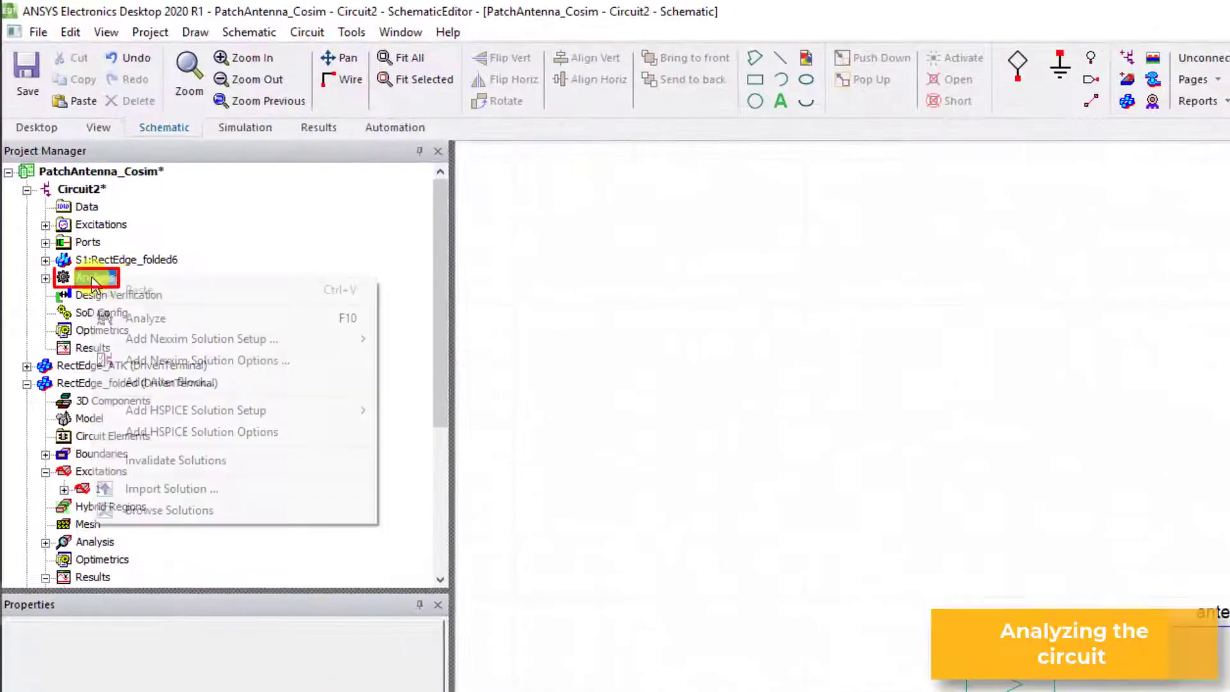
click(131, 317)
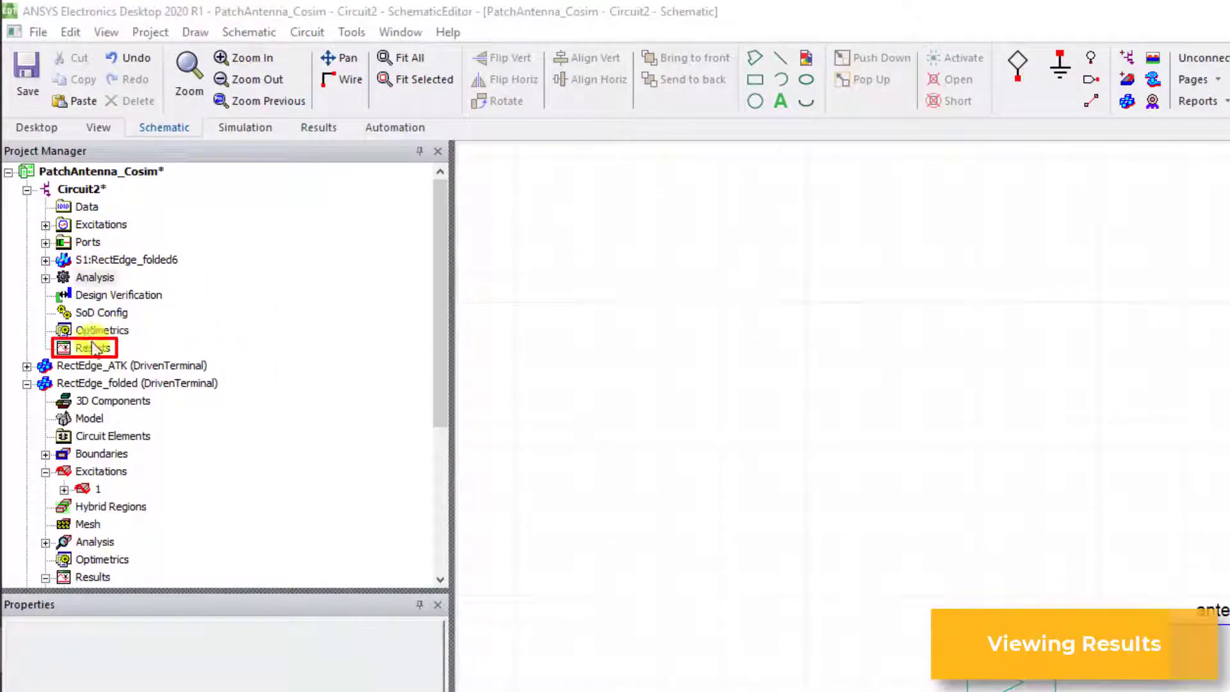
double_click(125, 362)
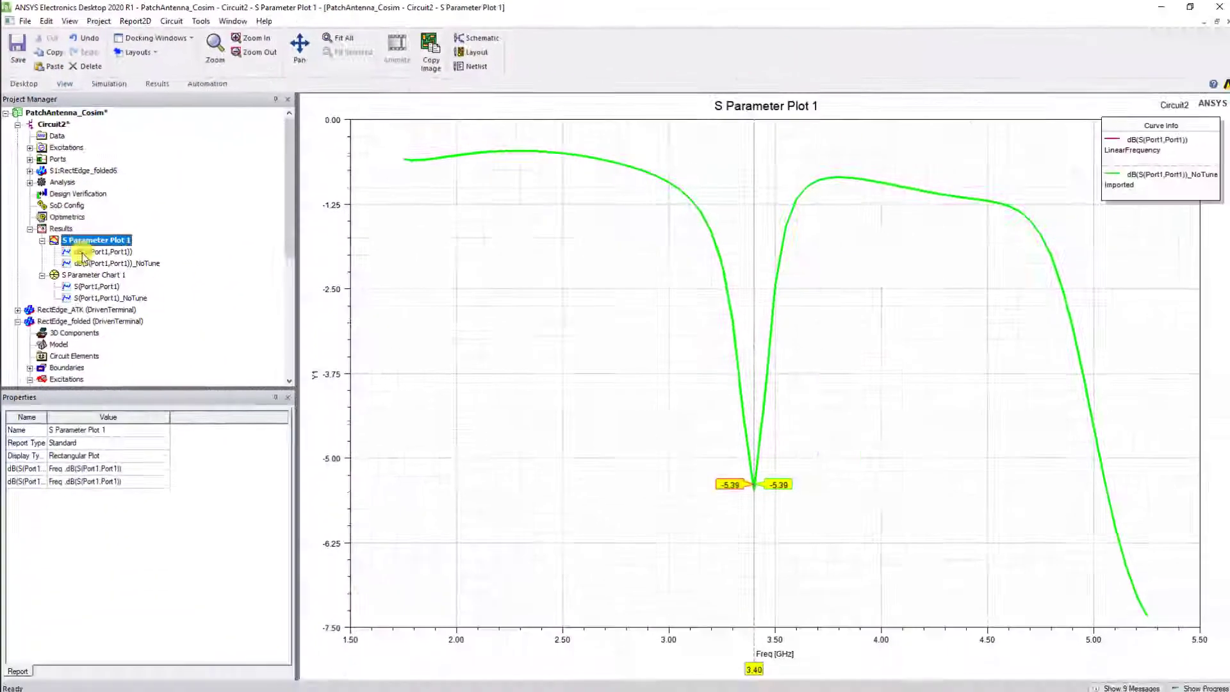
double_click(83, 275)
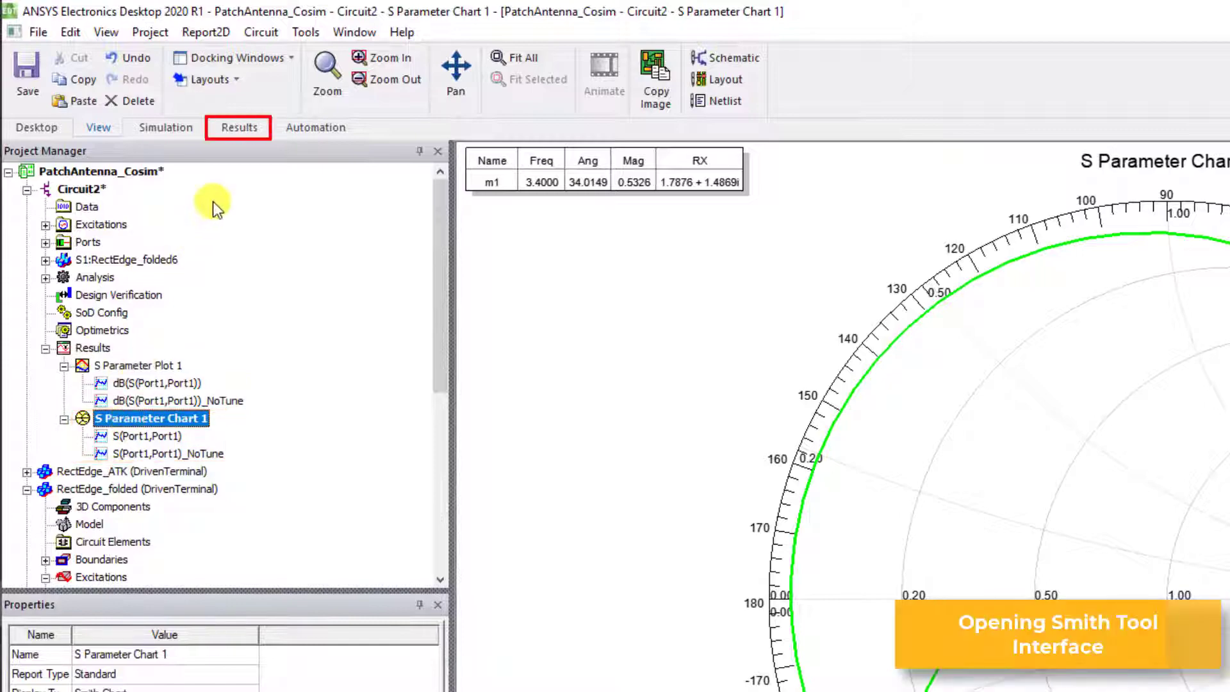
Launch the Smith Tool in a maximized window and set its frequency to 3.4 GHz.
click(254, 131)
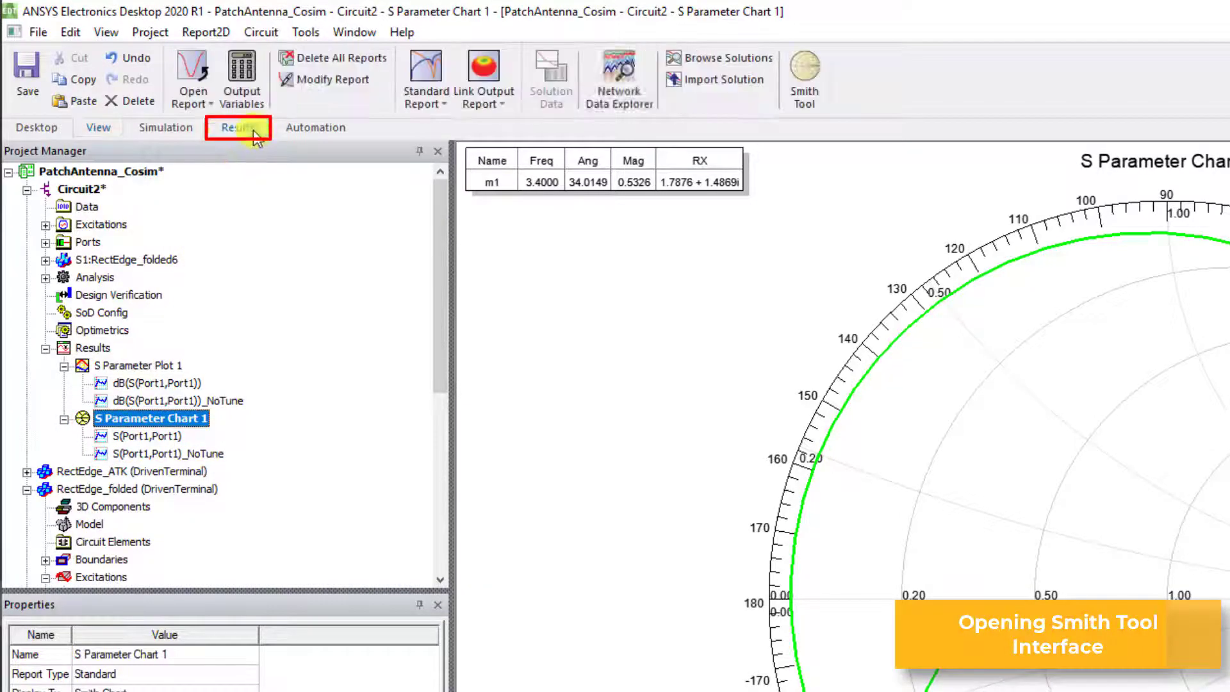
click(822, 110)
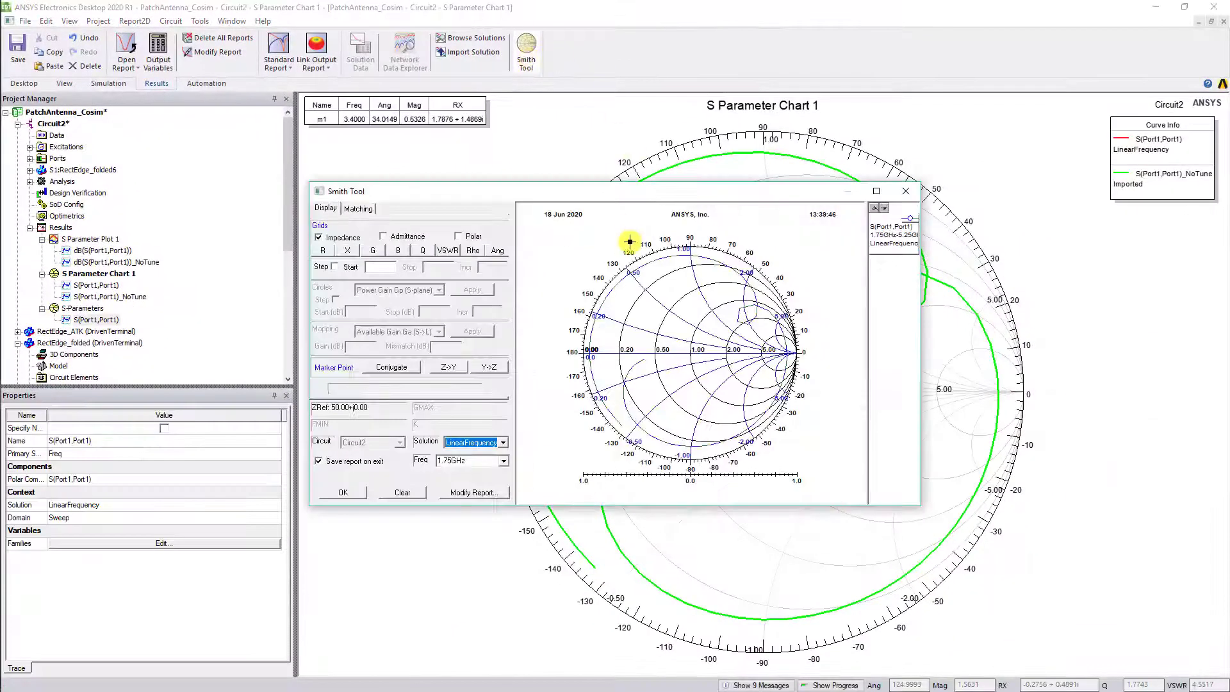
click(877, 191)
click(152, 276)
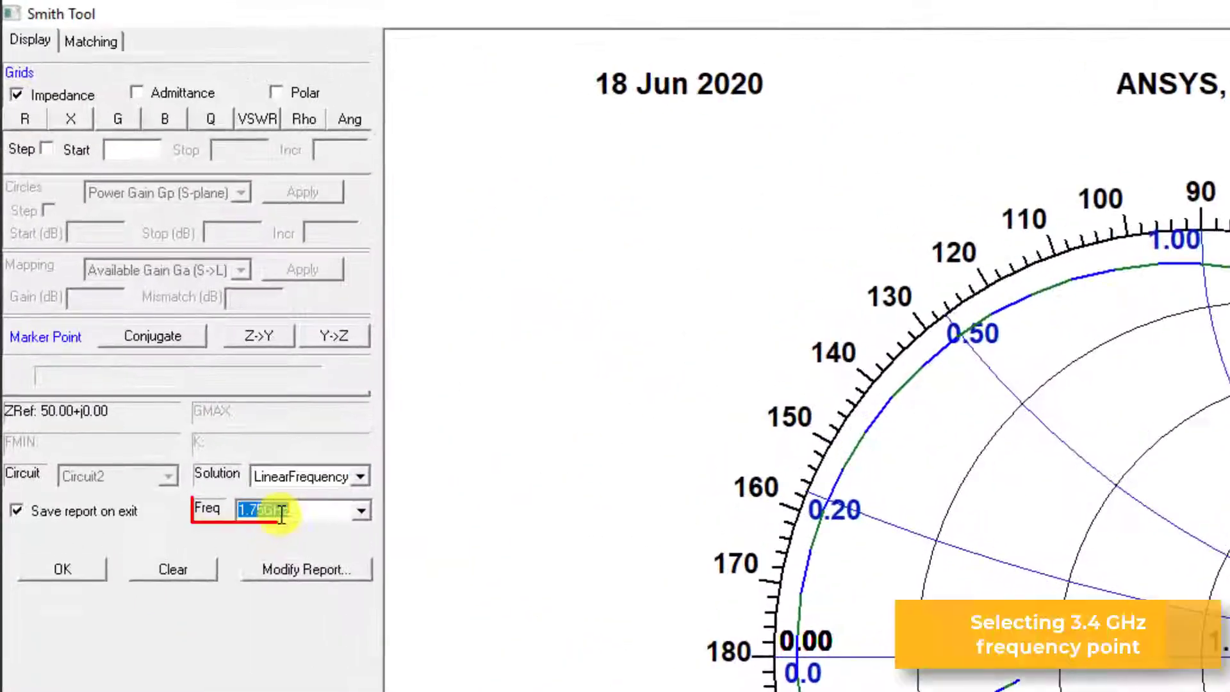
text(3.4)
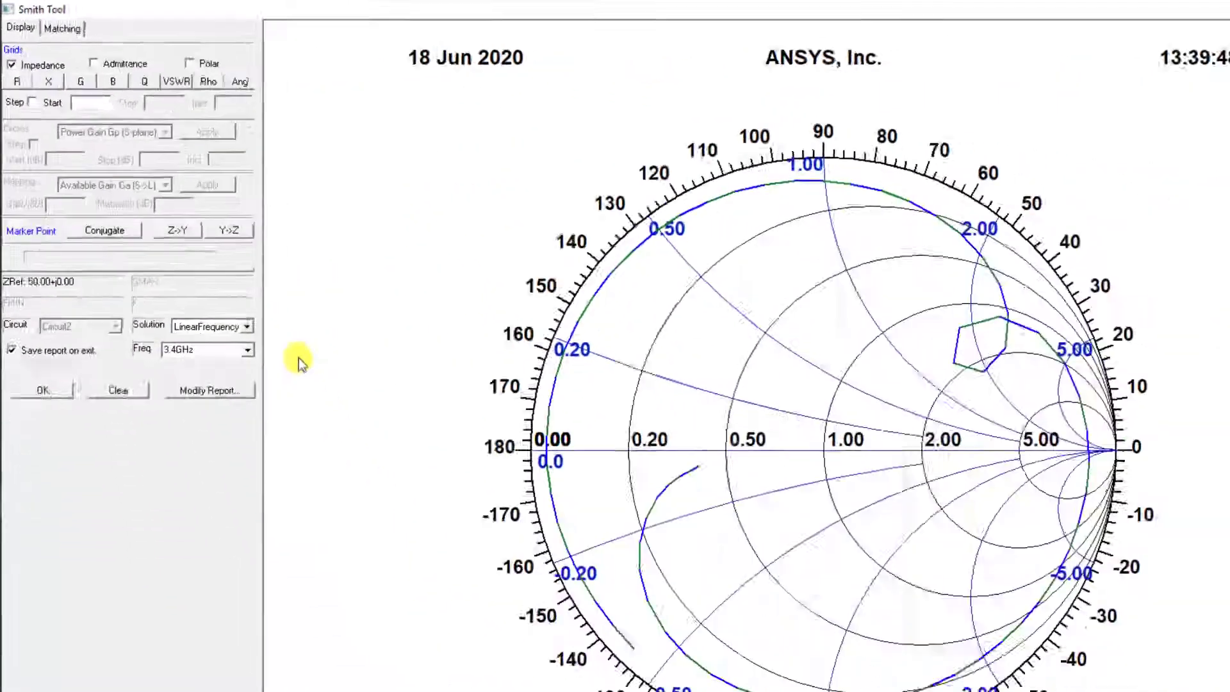
Place a data marker at the 3.4 GHz point of the S(Port1,Port1) trace and mark that point's conjugate.
right_click(604, 461)
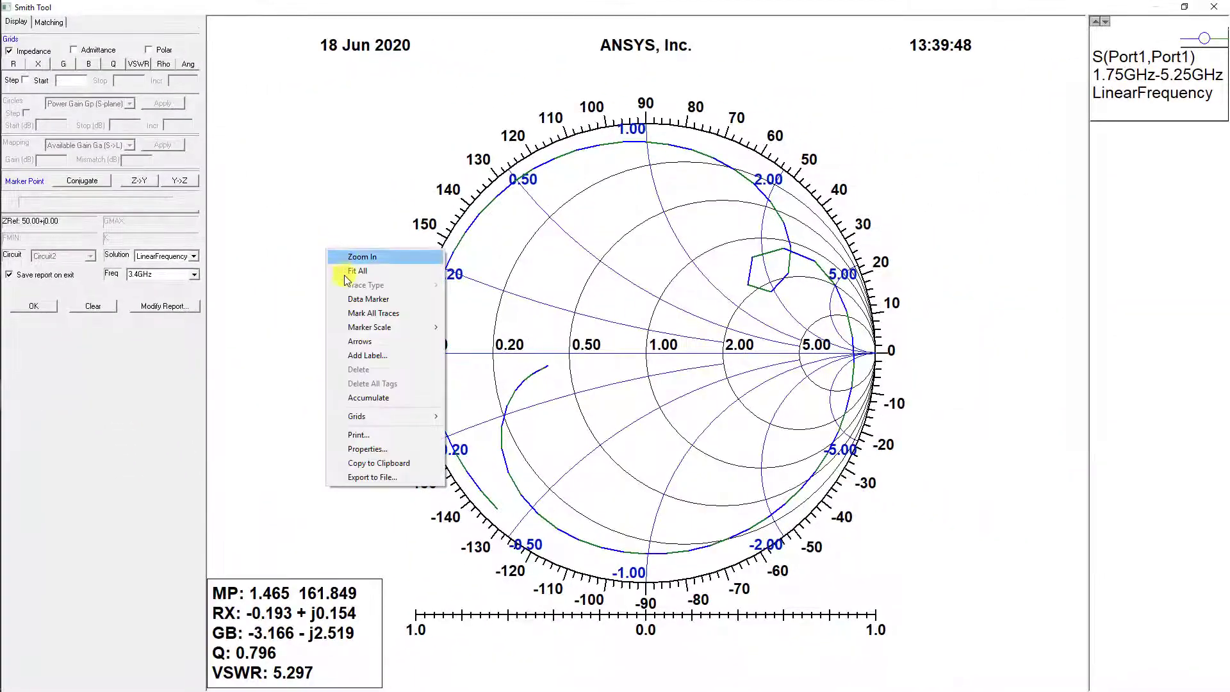
click(346, 272)
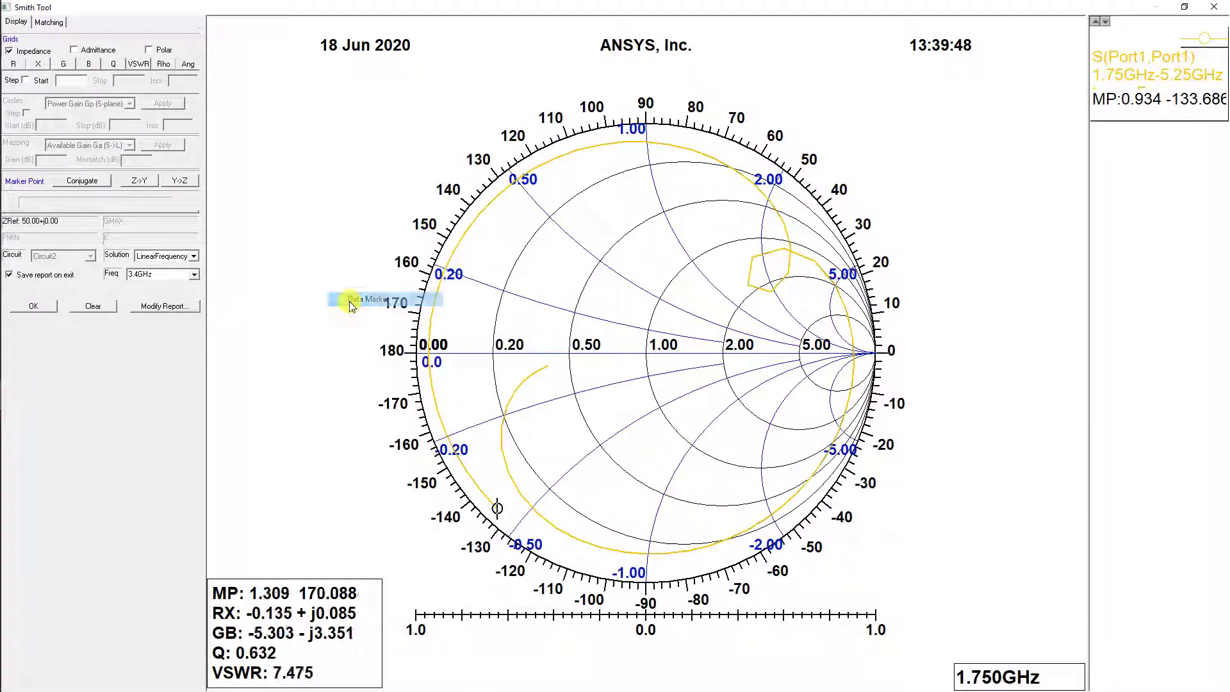
click(748, 287)
right_click(750, 290)
click(775, 340)
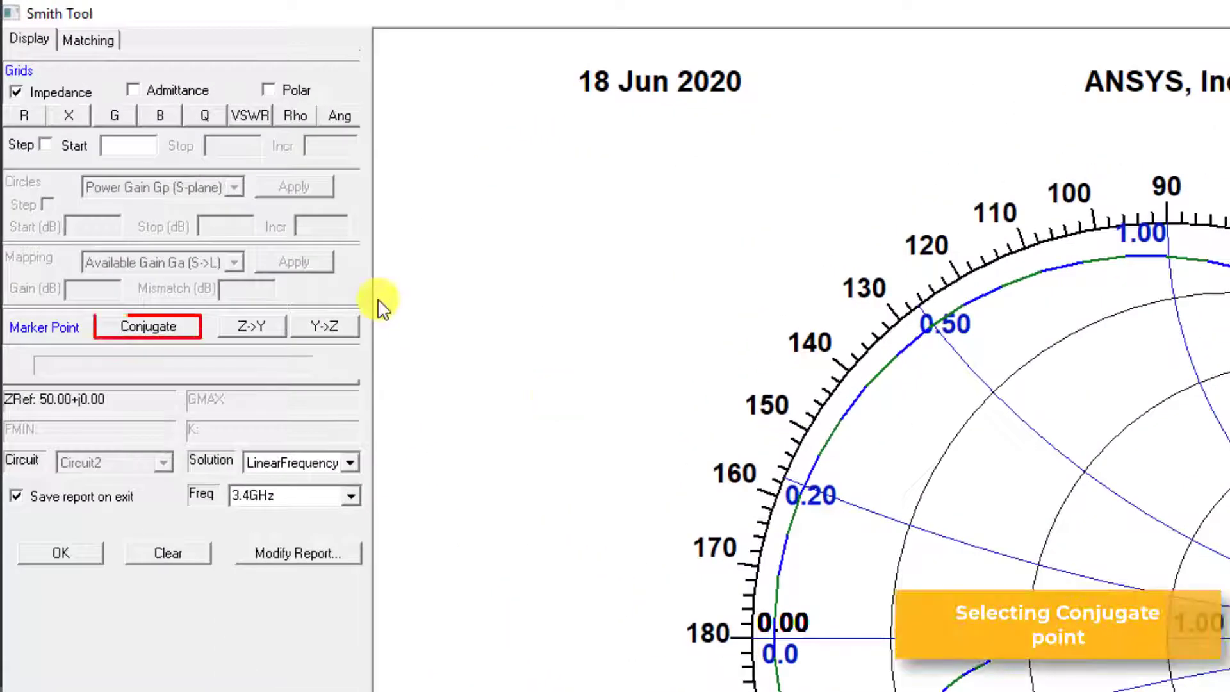
click(178, 330)
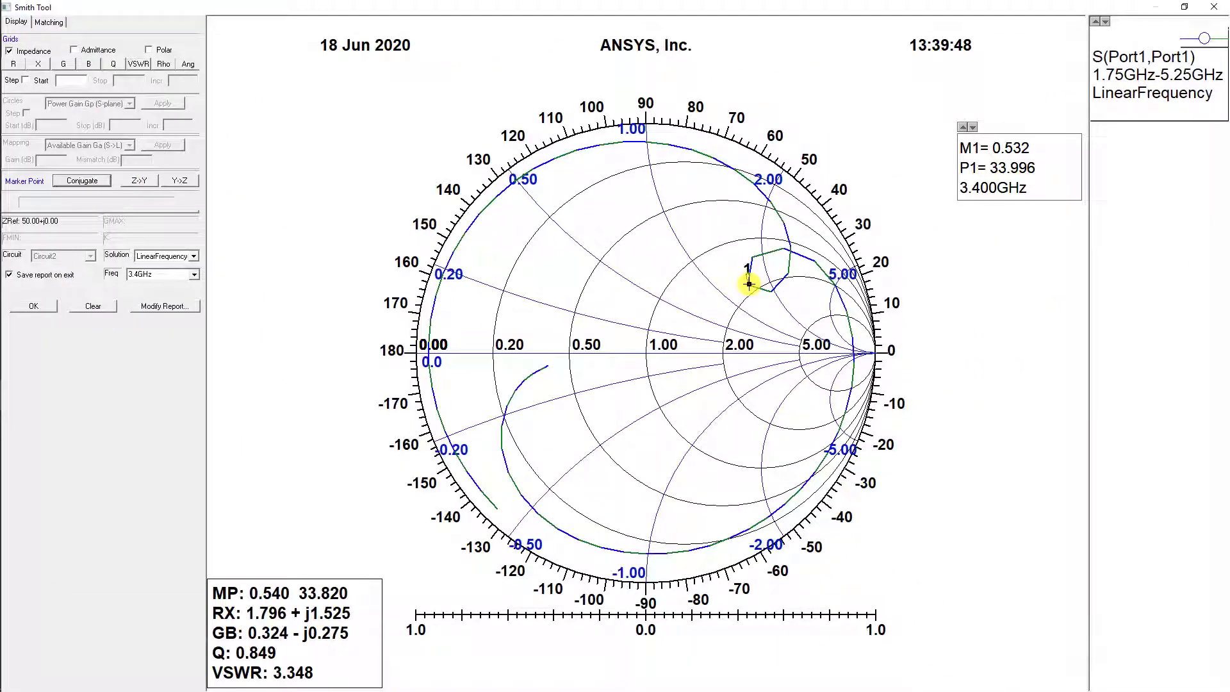
click(749, 283)
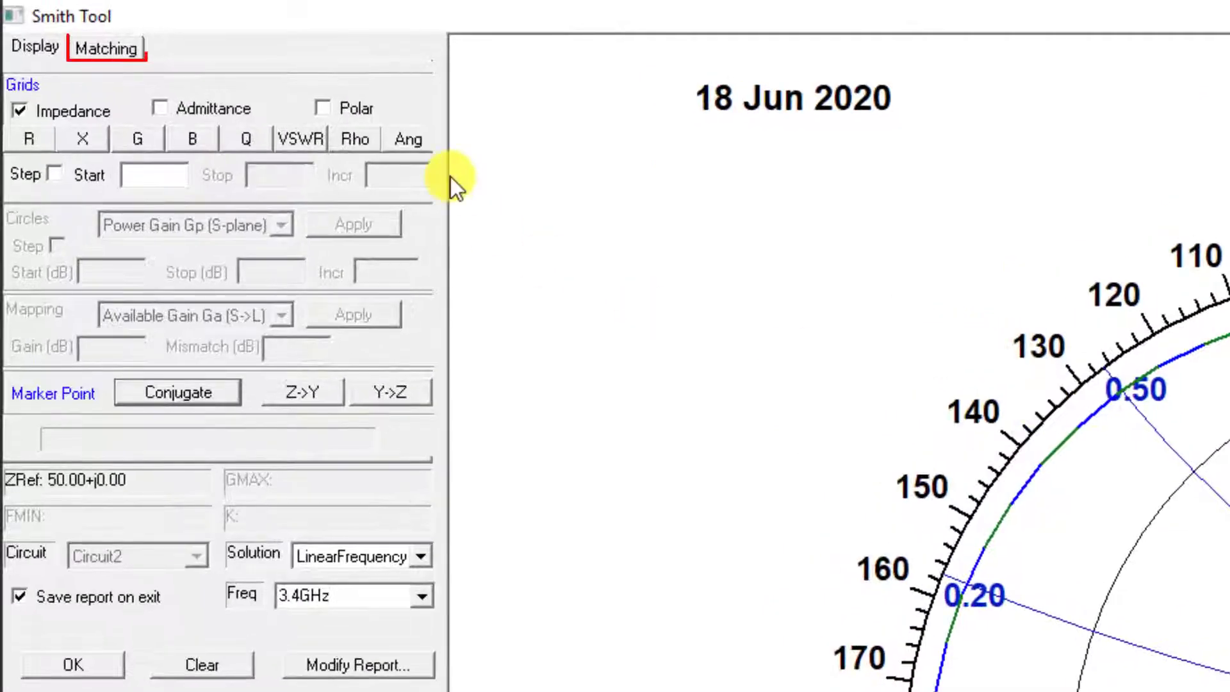
Build a new match from the chart centre to the conjugate point with a series capacitor of about 1.17 pF and a shunt inductor of about 22.99 nH.
click(102, 46)
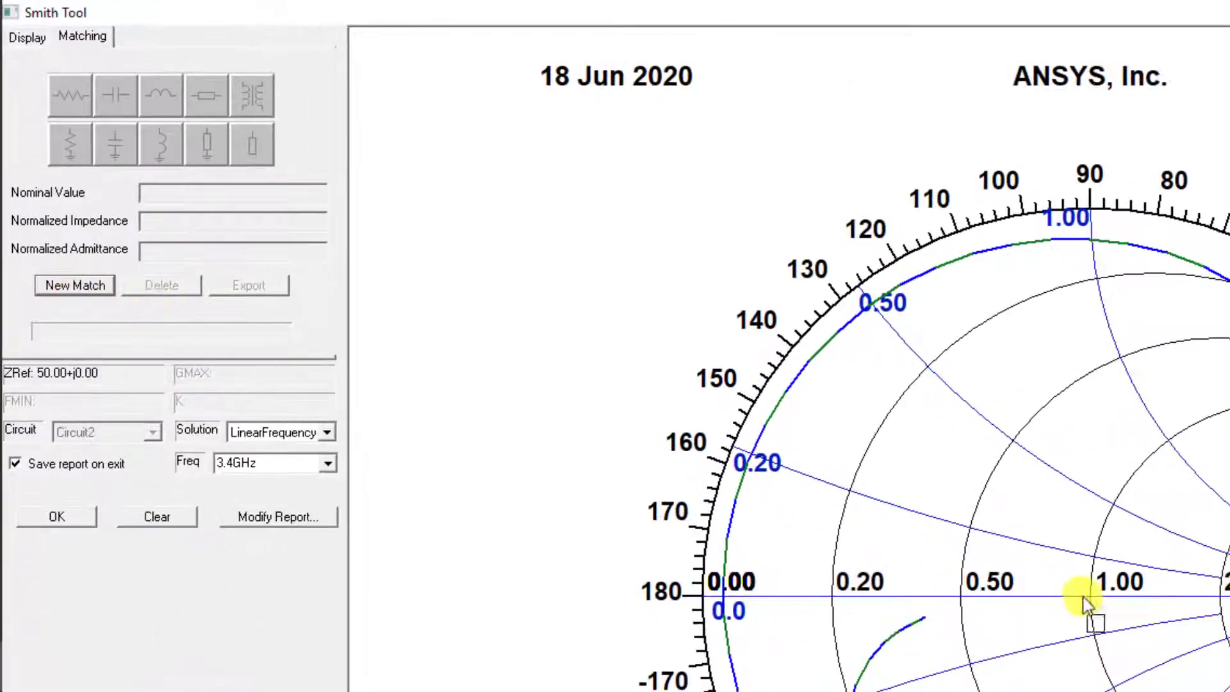
click(1092, 596)
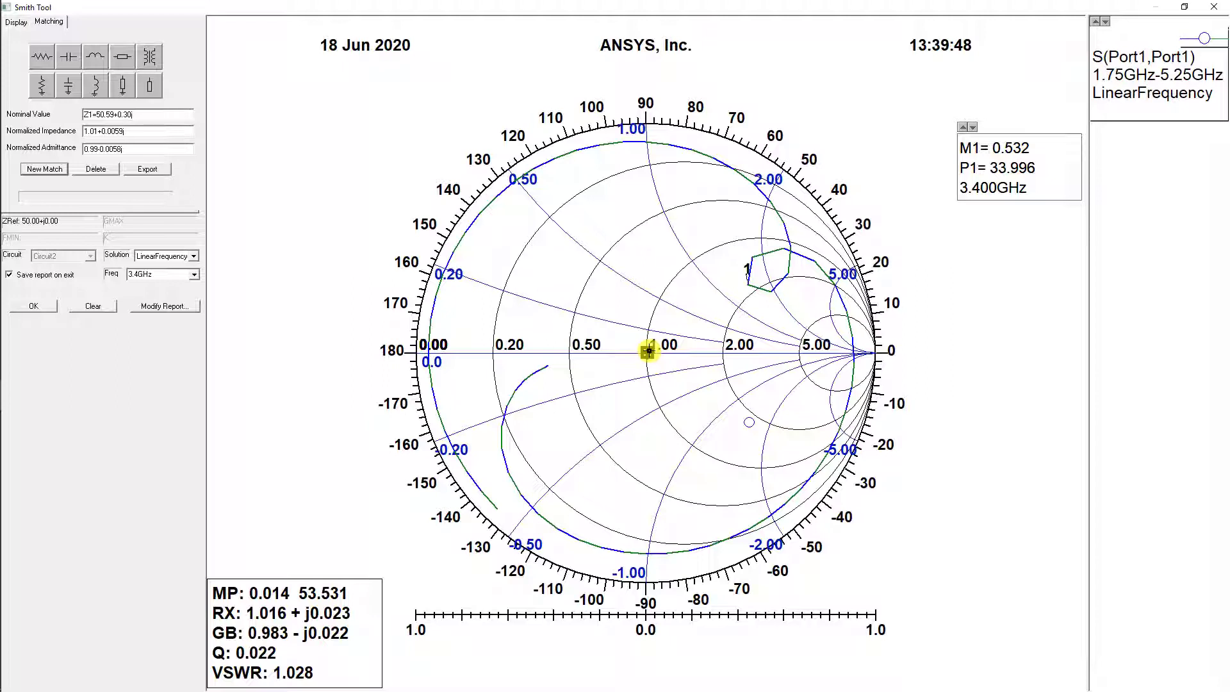
click(68, 56)
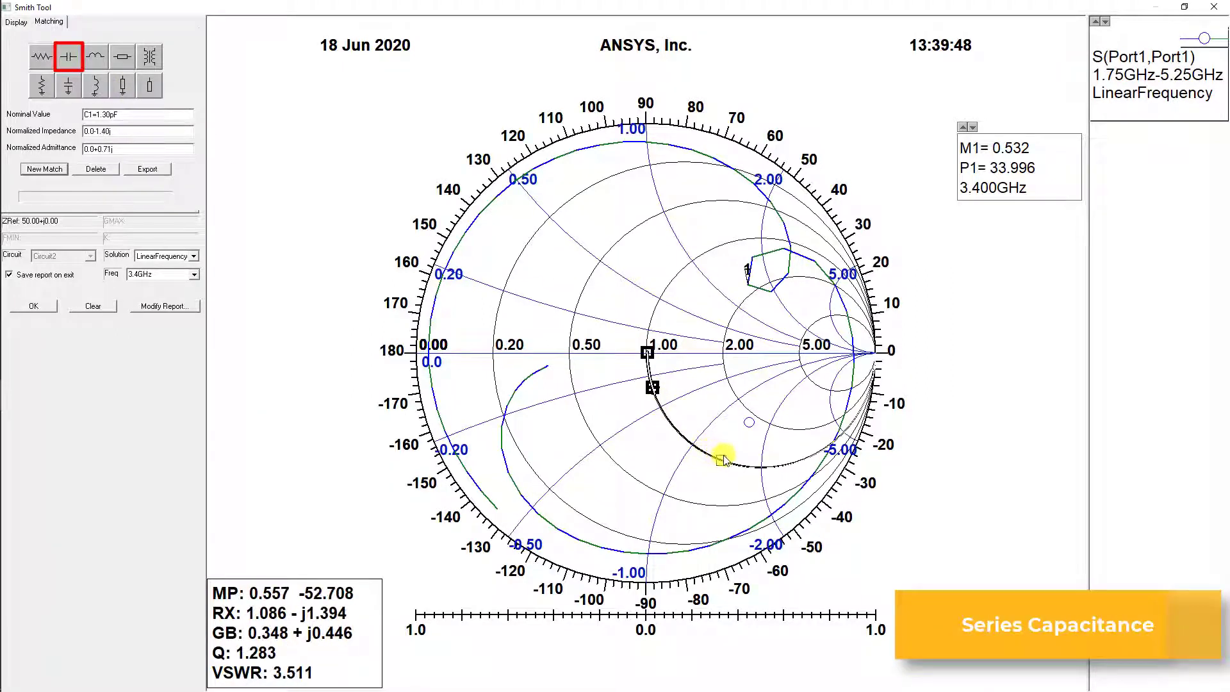
click(731, 462)
click(95, 86)
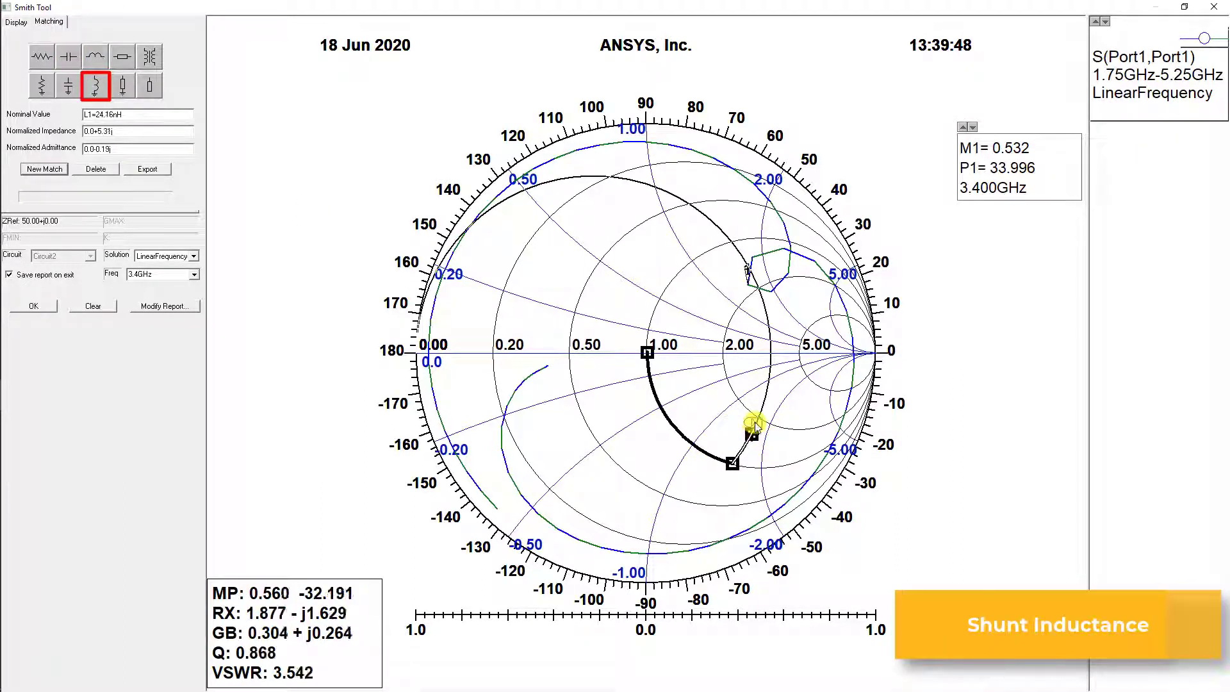
click(752, 421)
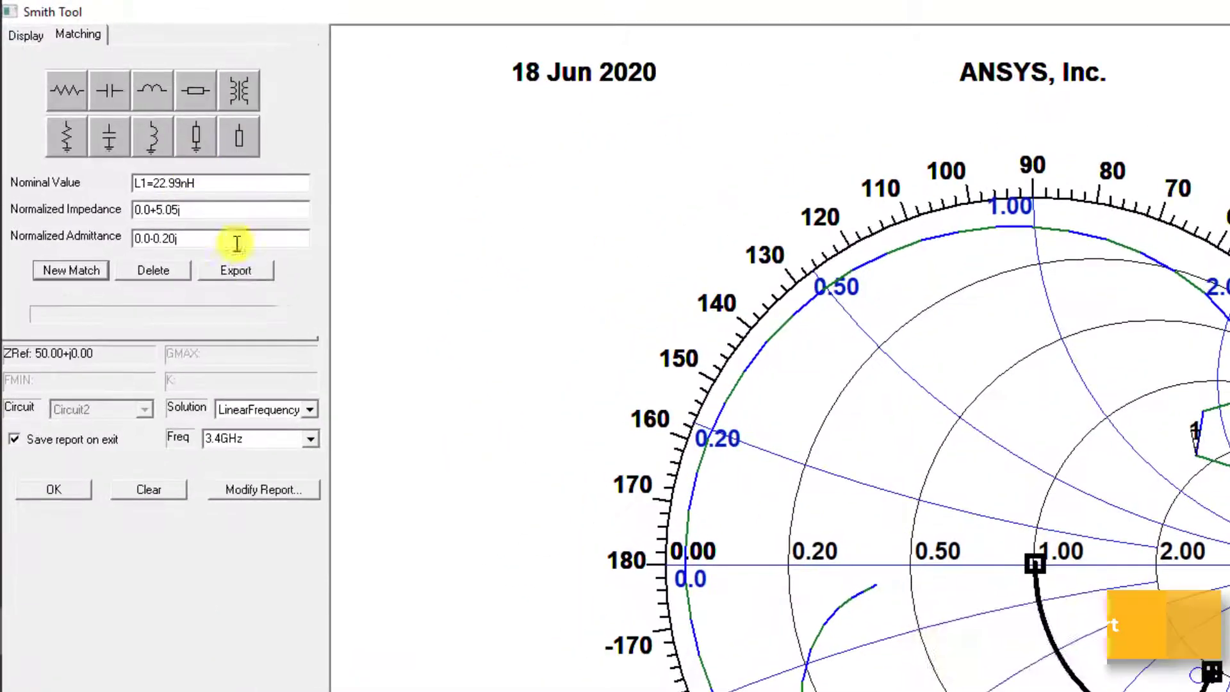
Export the matching network to a circuit schematic and close the Smith Tool.
click(238, 270)
click(720, 379)
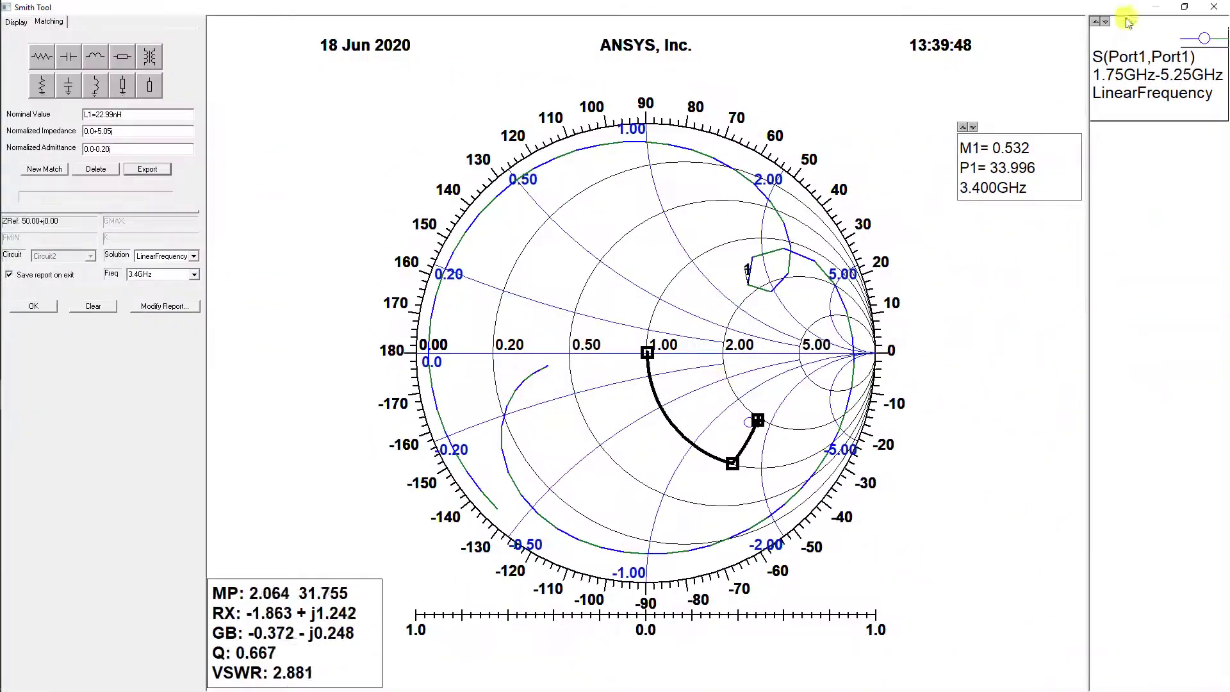
click(1214, 7)
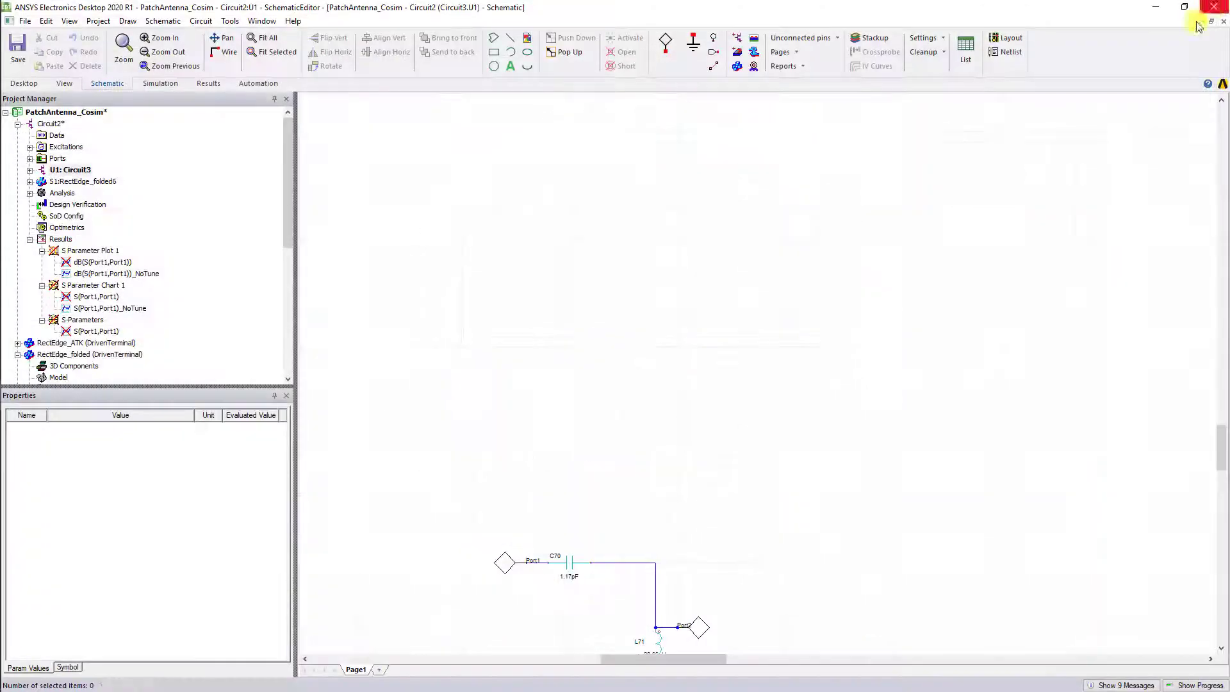
key(ctrl+d)
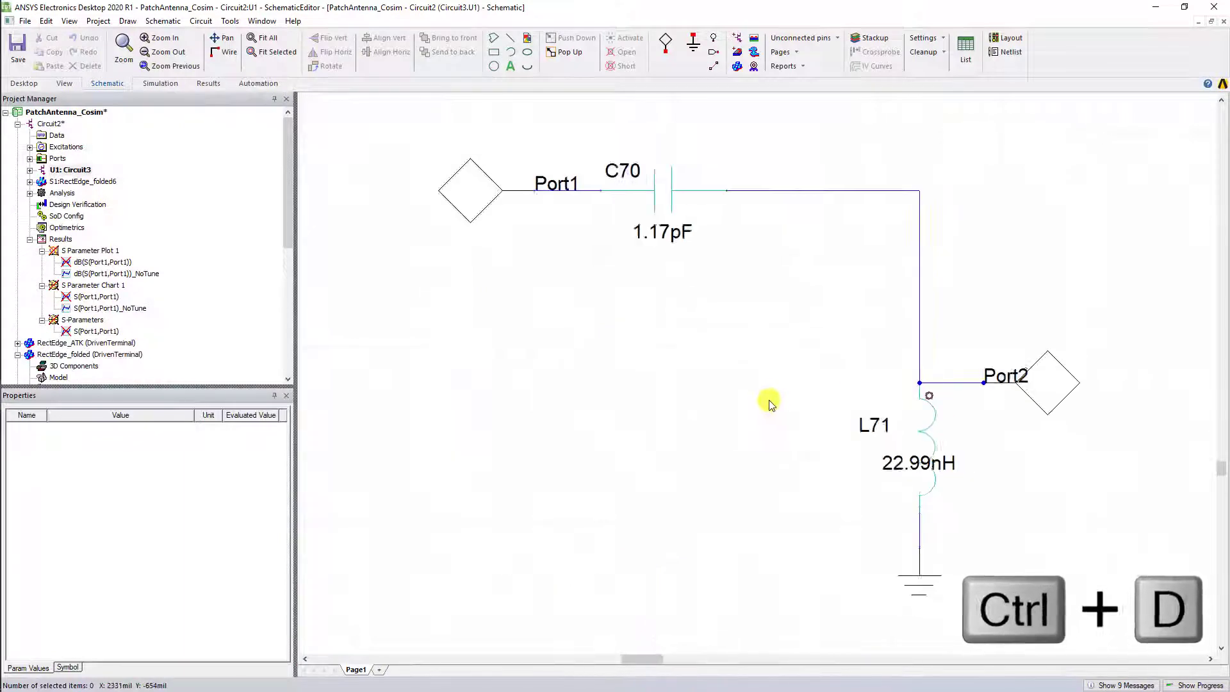
Insert the exported matching network Circuit3 into the Circuit2 schematic, in line between the 50 ohm port and the RectEdge_folded6 antenna.
click(72, 170)
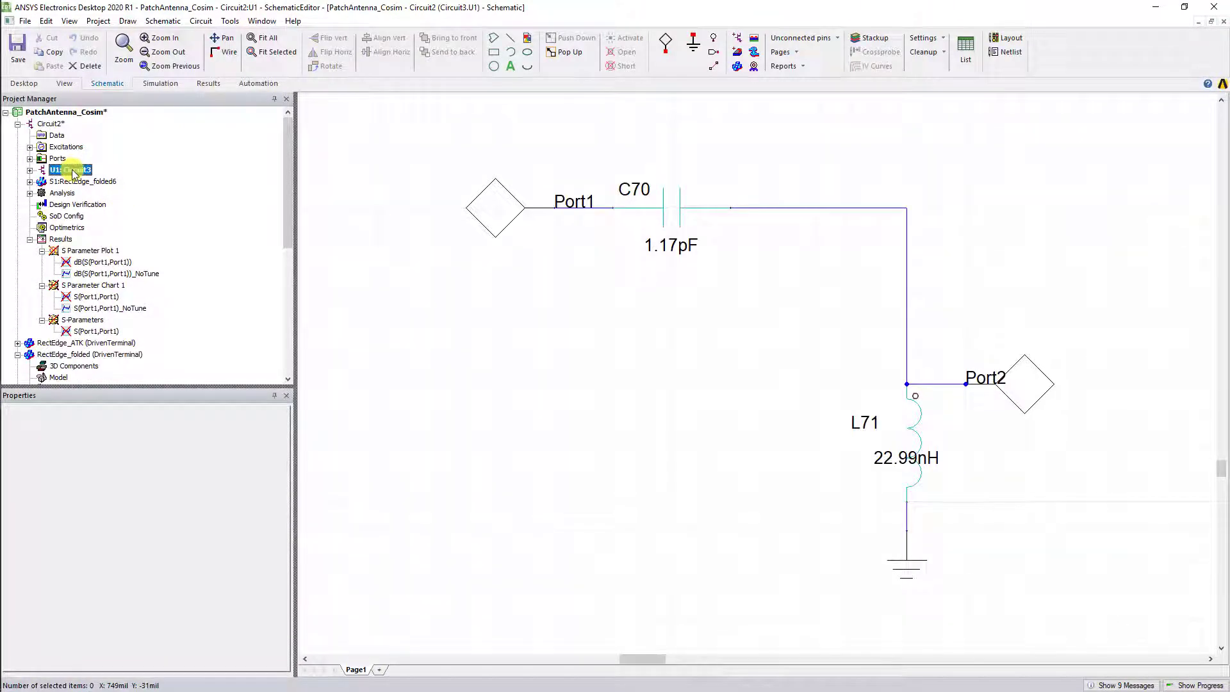
double_click(58, 129)
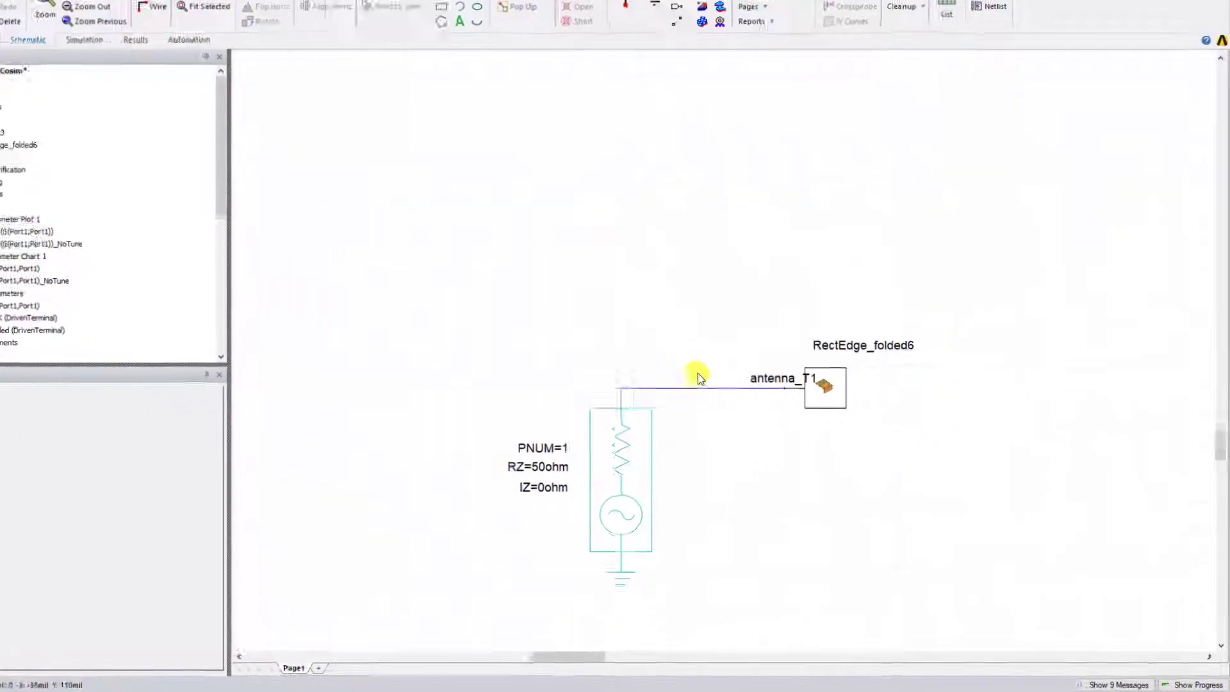
key(ctrl+v)
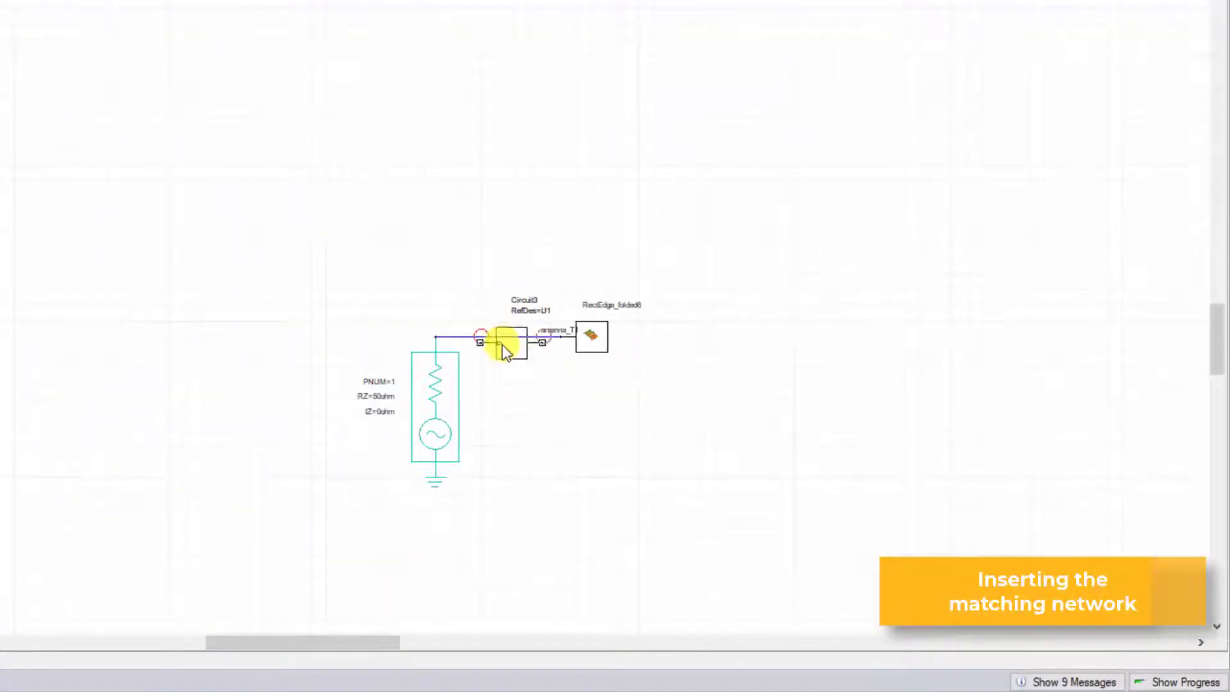
click(497, 337)
scroll(528, 387, up, 3)
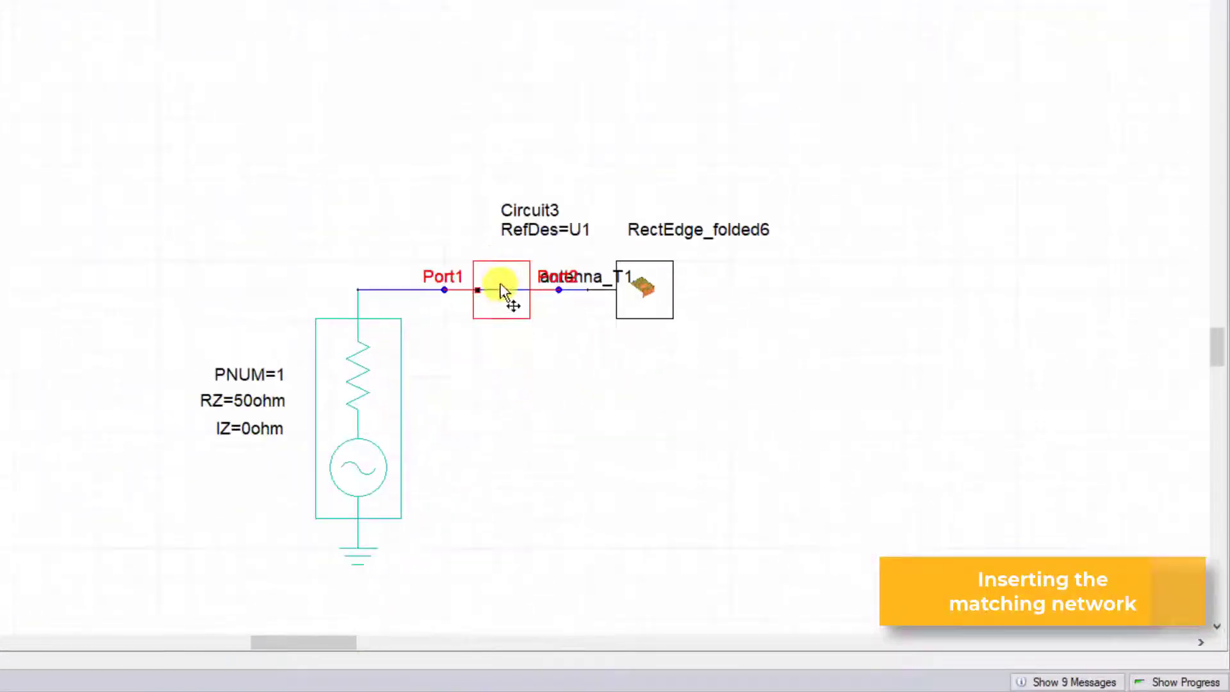
click(501, 288)
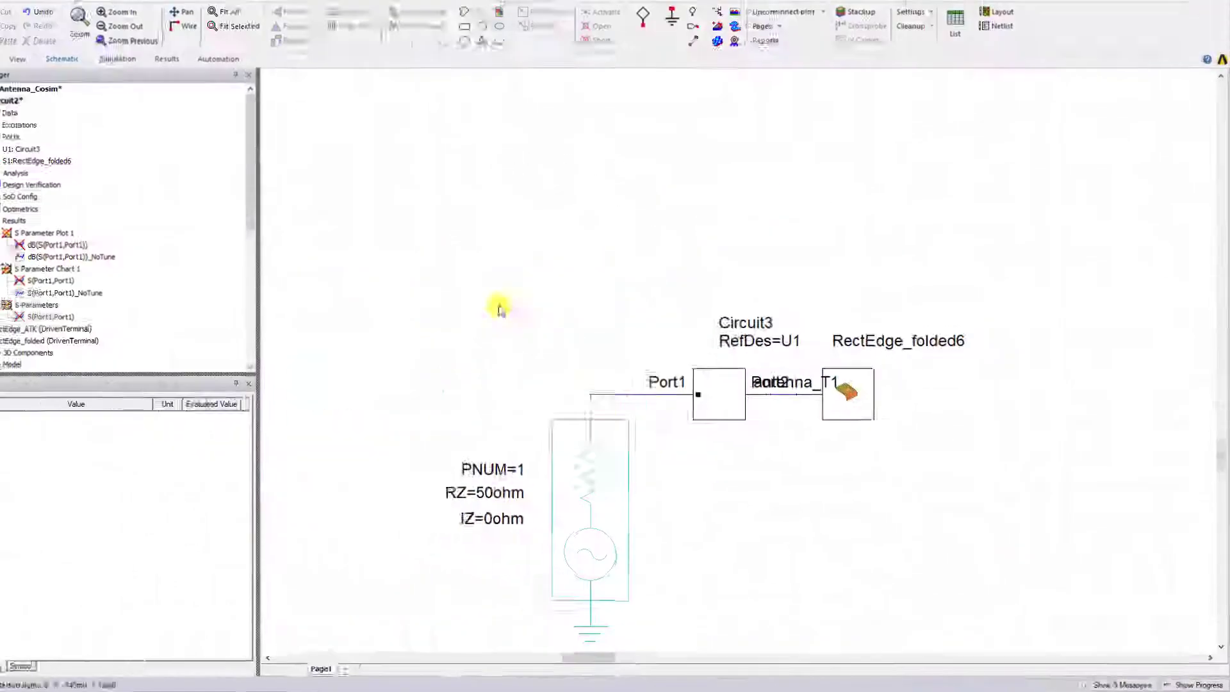
Analyze Circuit2 and open S Parameter Plot 1 and S Parameter Chart 1 to compare the matched and NoTune traces.
right_click(64, 188)
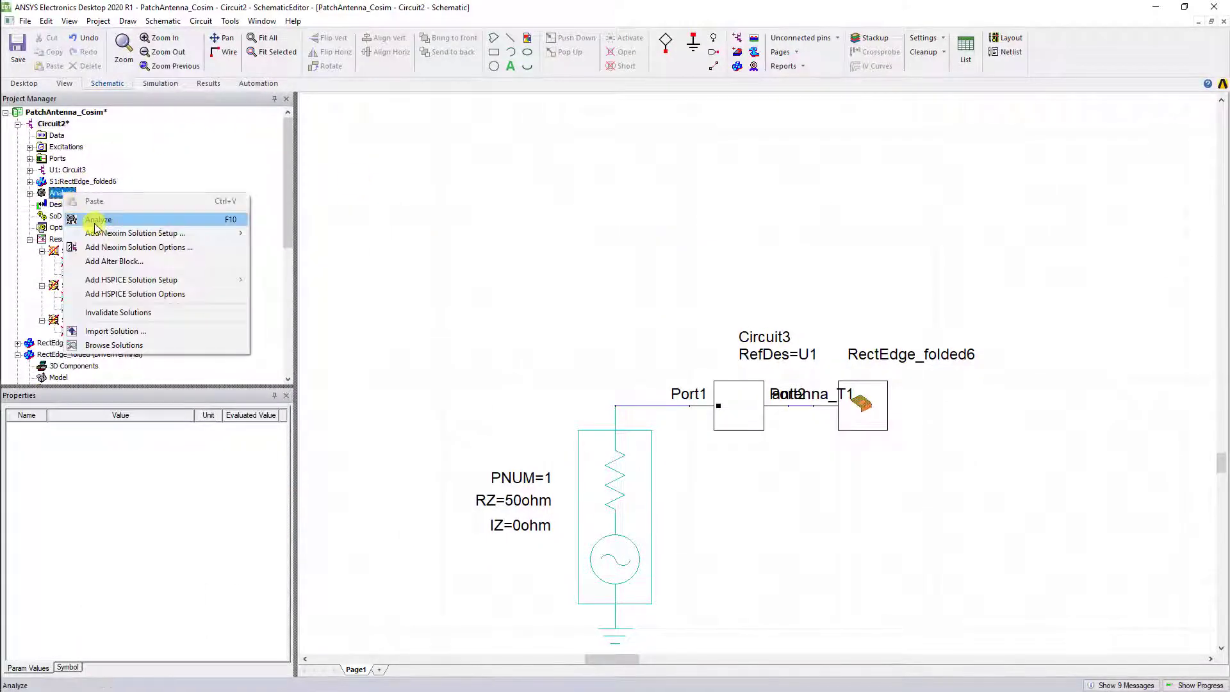
click(97, 223)
double_click(77, 250)
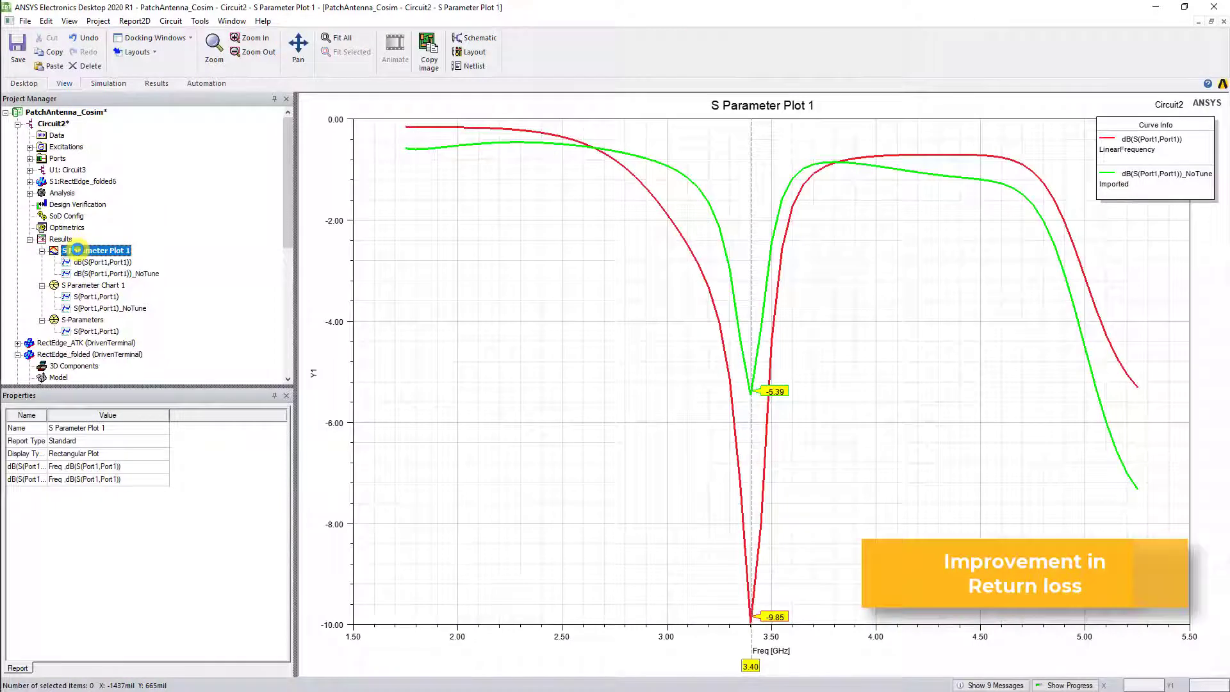
double_click(89, 284)
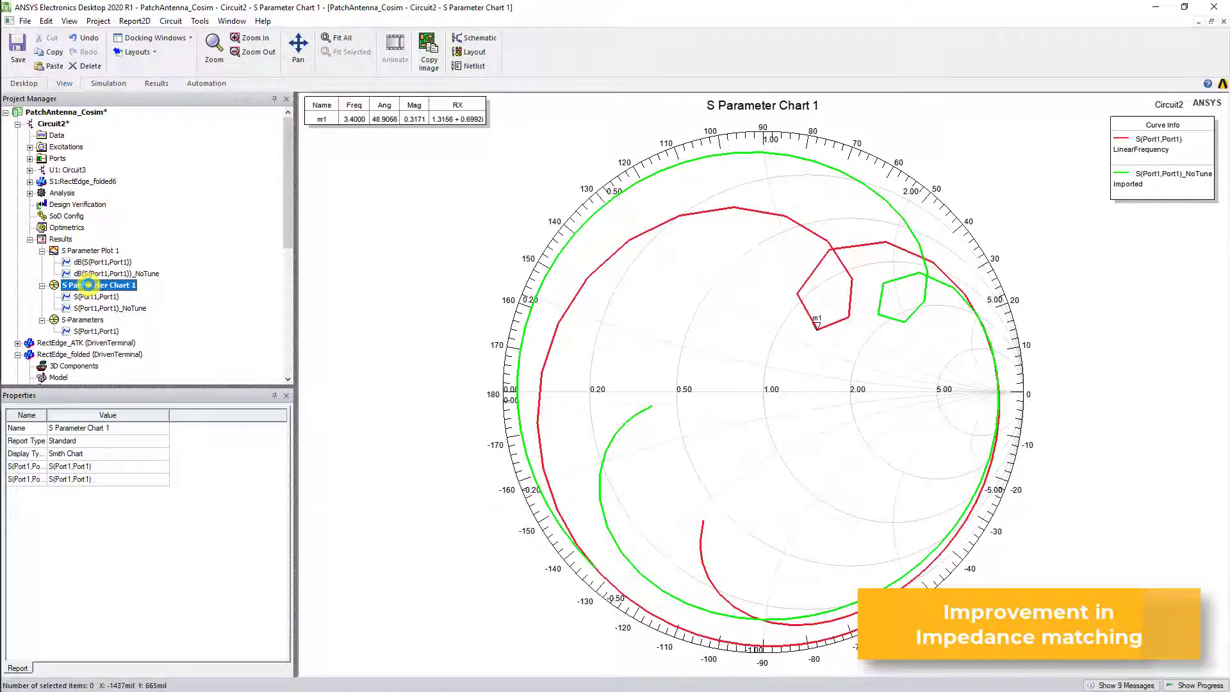
Push the excitations of the LinearFrequency solution from the Circuit2 schematic to the linked RectEdge_folded6 antenna.
double_click(53, 124)
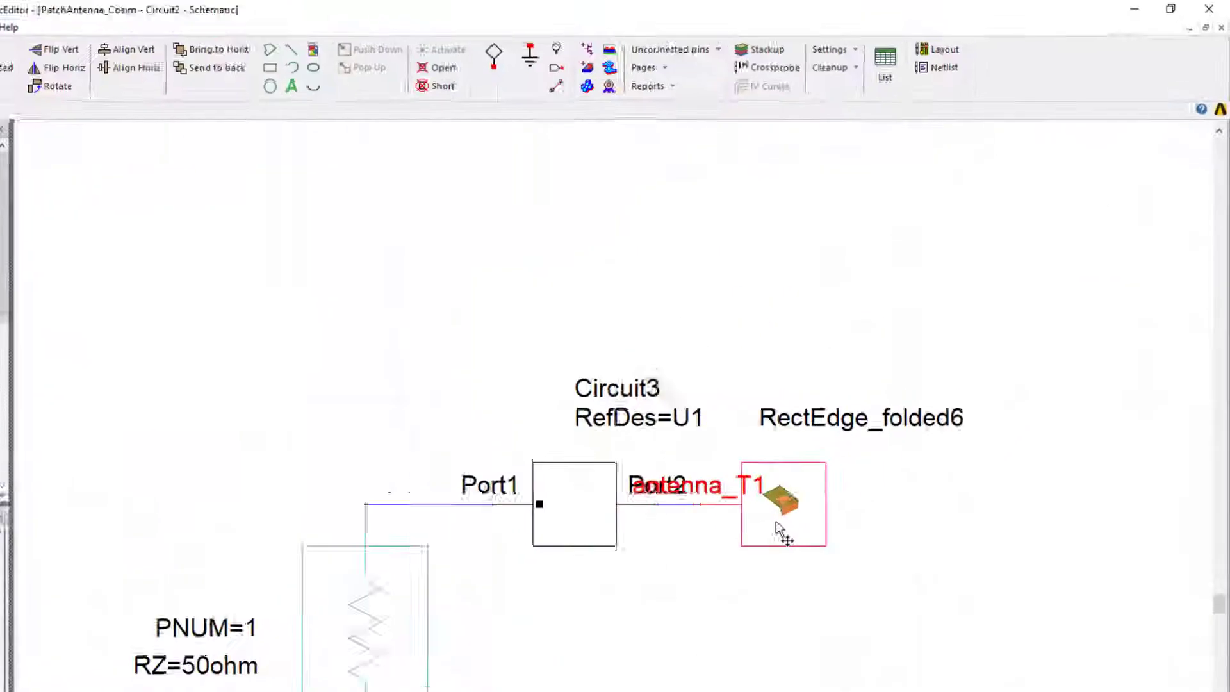
right_click(775, 521)
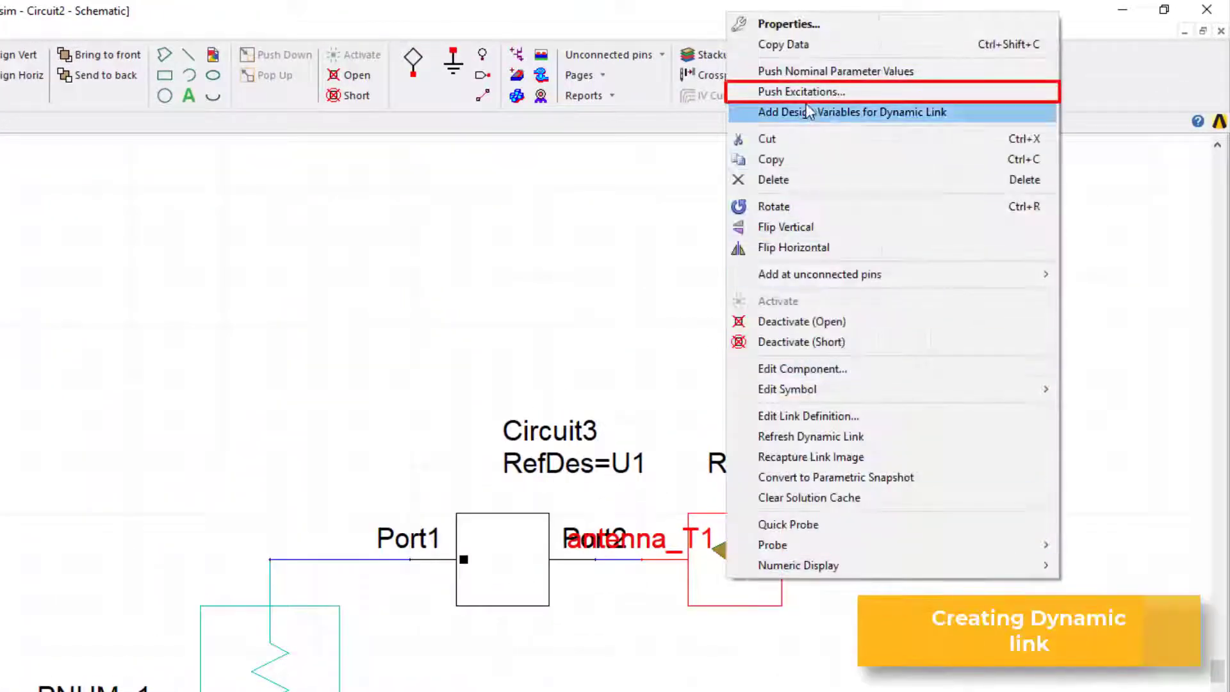
click(808, 93)
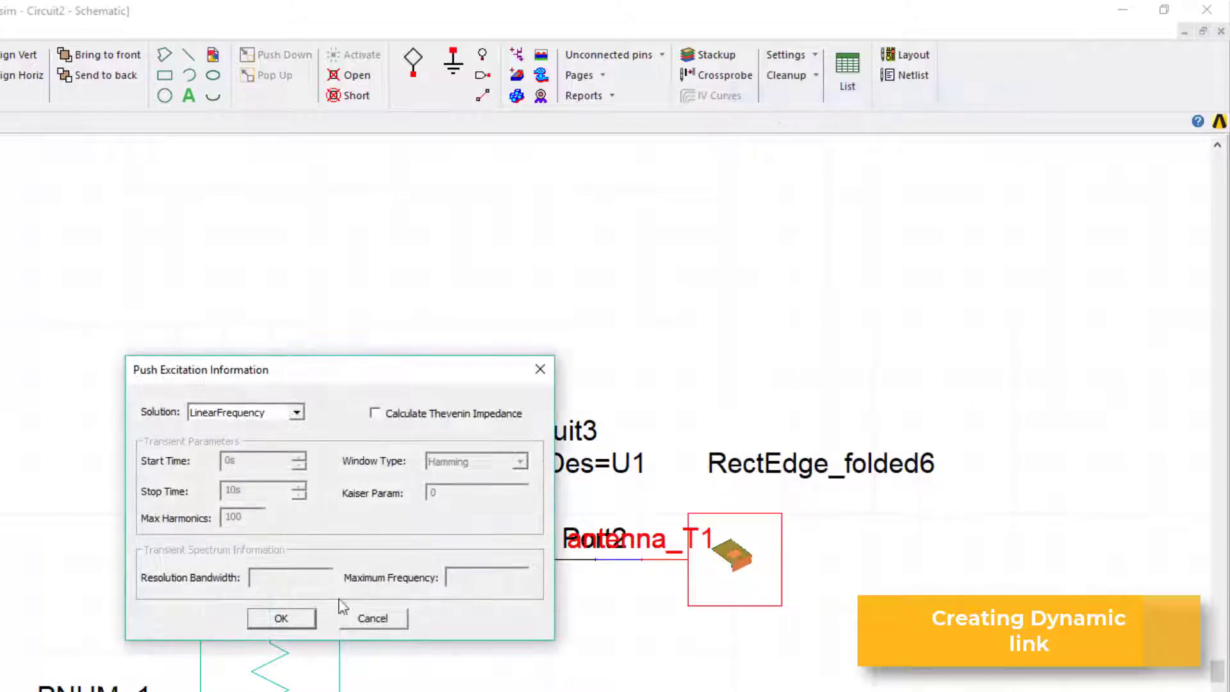
click(310, 618)
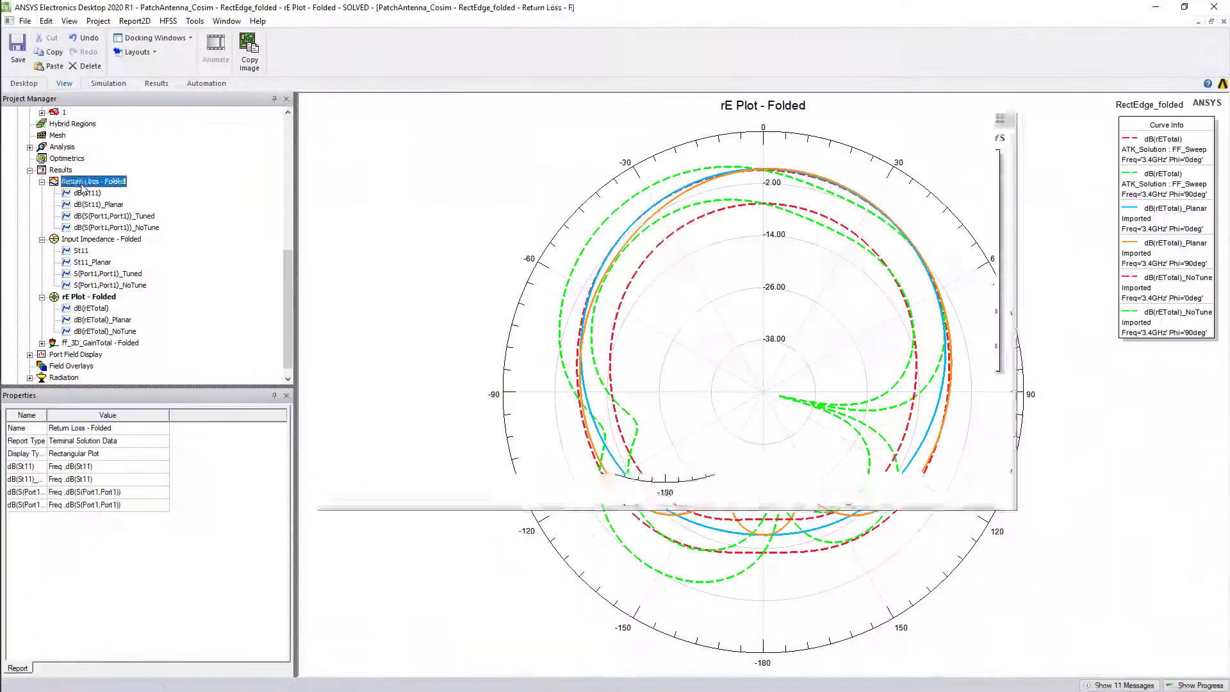
Copy the dB(rETotal) trace data into rE Plot - Folded as dB(rETotal)_Tuned and highlight it together with dB(rETotal)_NoTune.
double_click(79, 182)
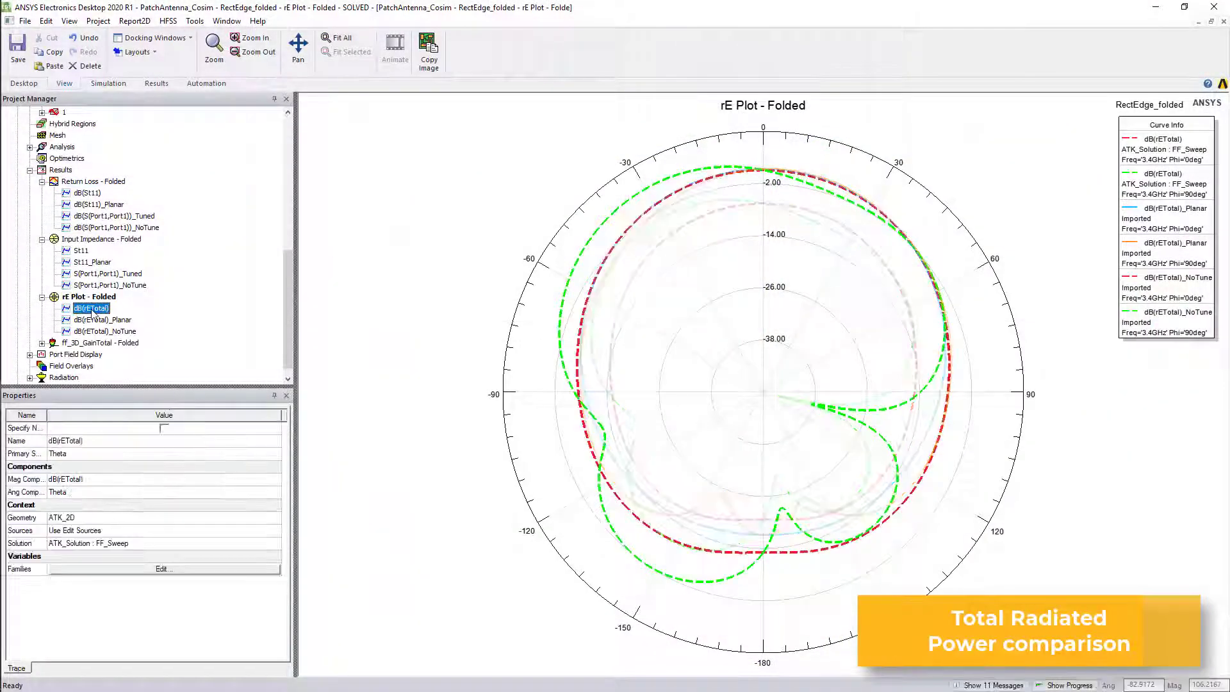
right_click(94, 309)
click(125, 331)
click(89, 297)
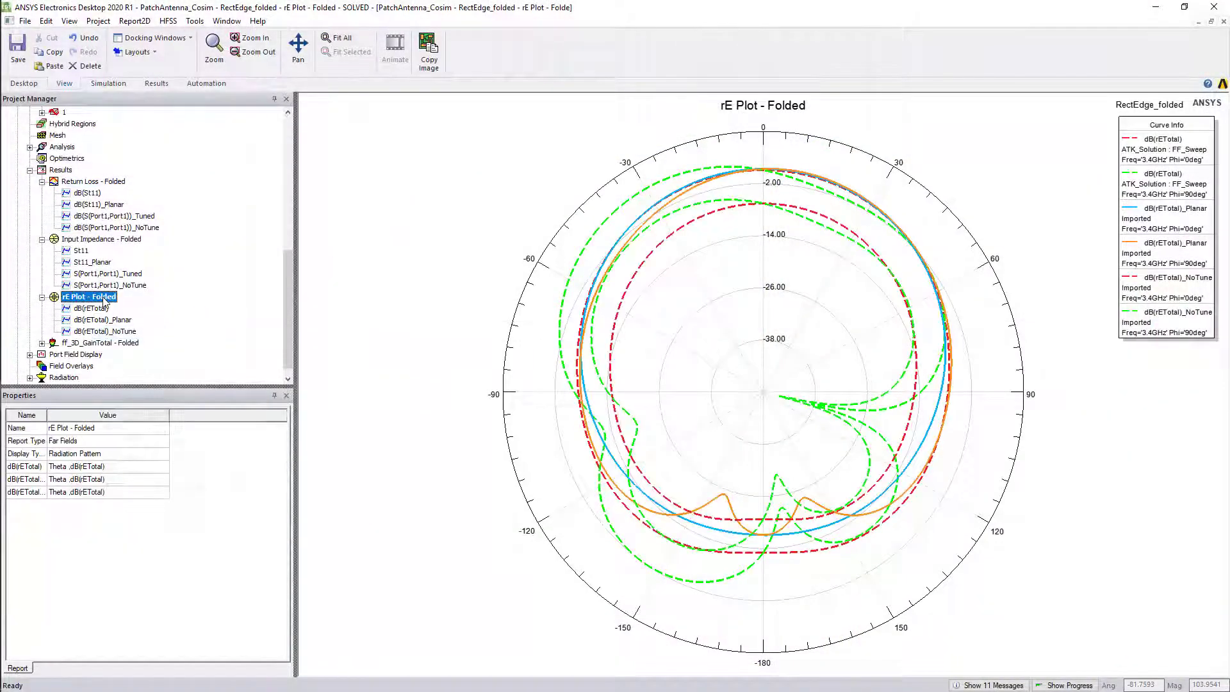
right_click(101, 297)
click(135, 333)
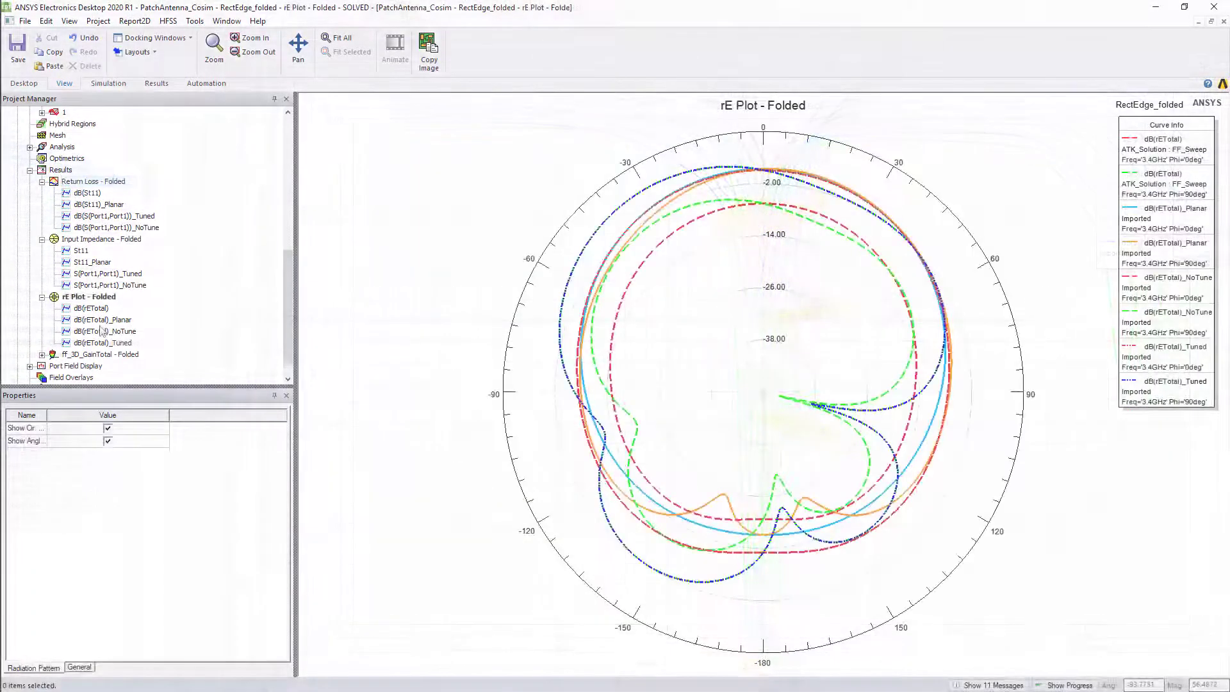
click(100, 330)
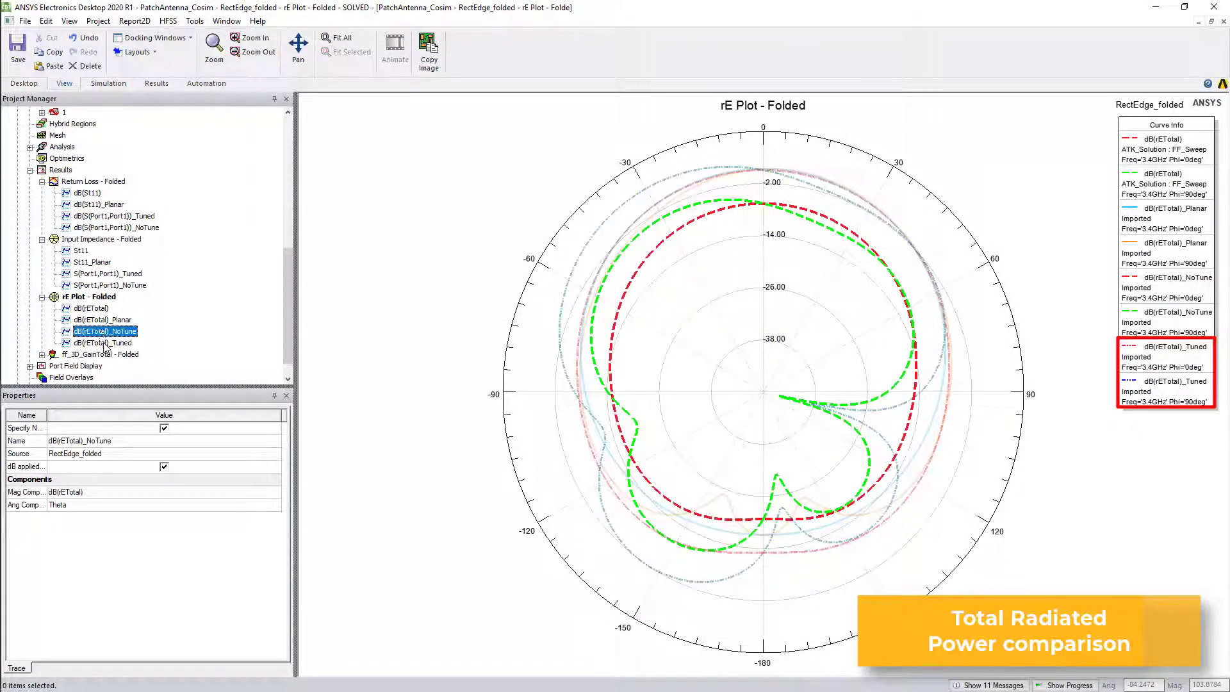
ctrl+click(103, 343)
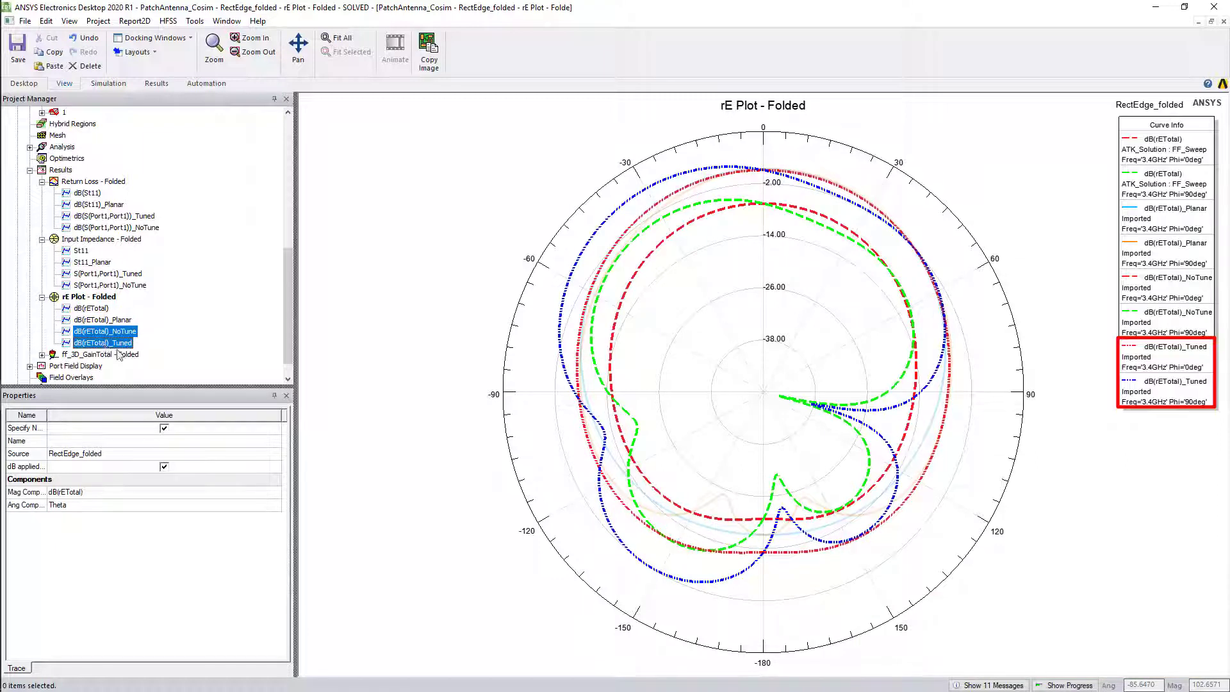